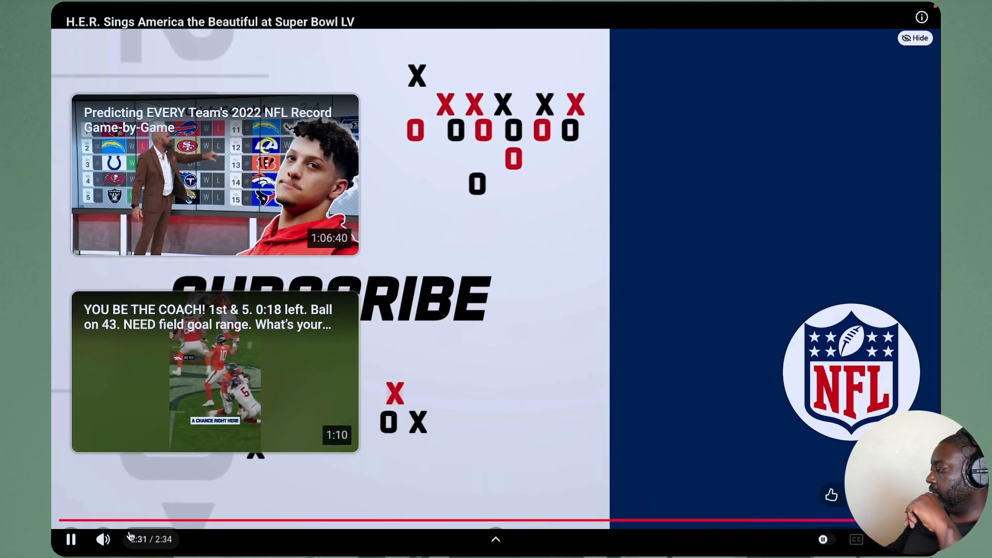
- Pause the Super Bowl performance video and switch to the I AM LIGHT_Tutorial project in Logic Pro
left_click(71, 539)
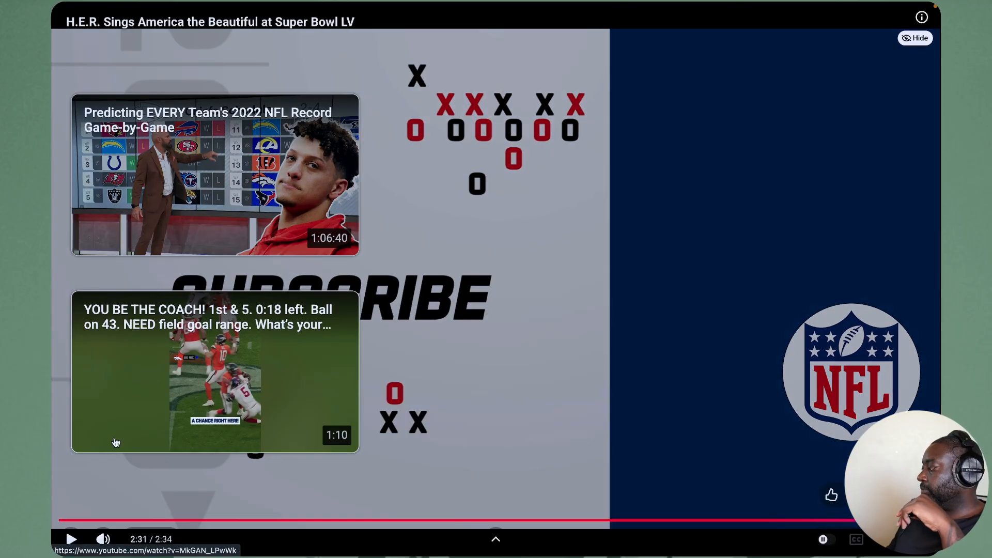
key("ctrl+Up")
left_click(394, 338)
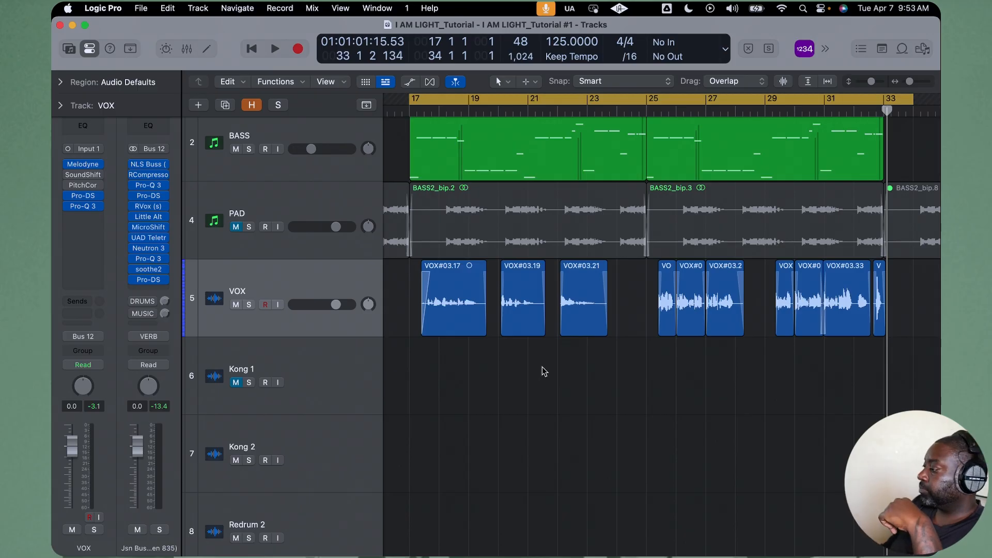
- Switch from the Logic Pro project back to the YouTube performance video in Chrome
key("ctrl+Up")
left_click(476, 298)
key("ctrl+Up")
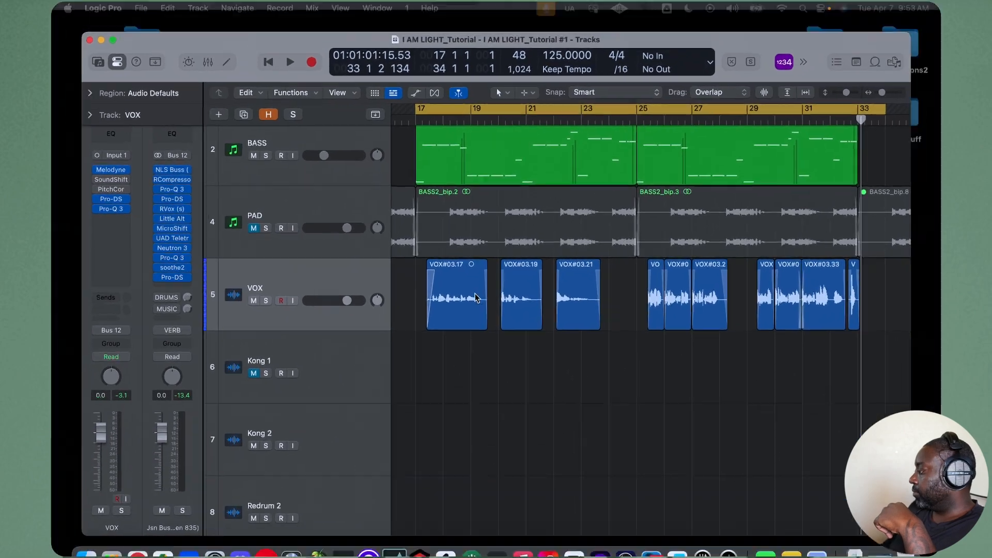
left_click(476, 298)
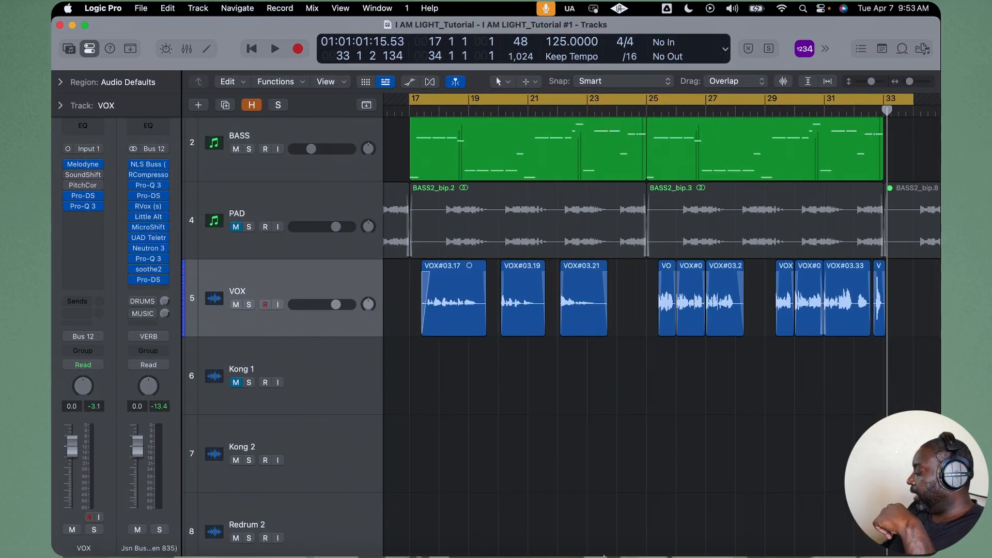
mouse_move(538, 552)
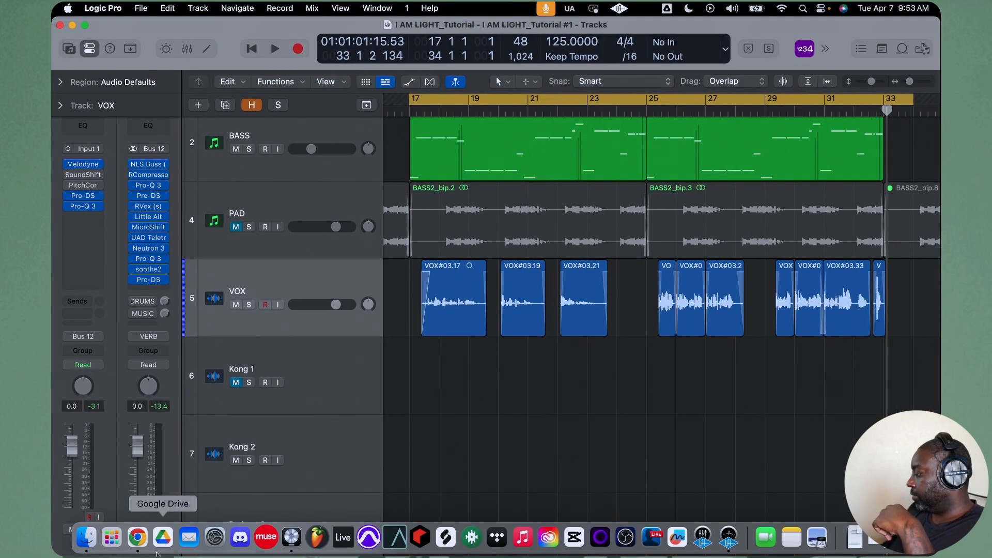
left_click(136, 537)
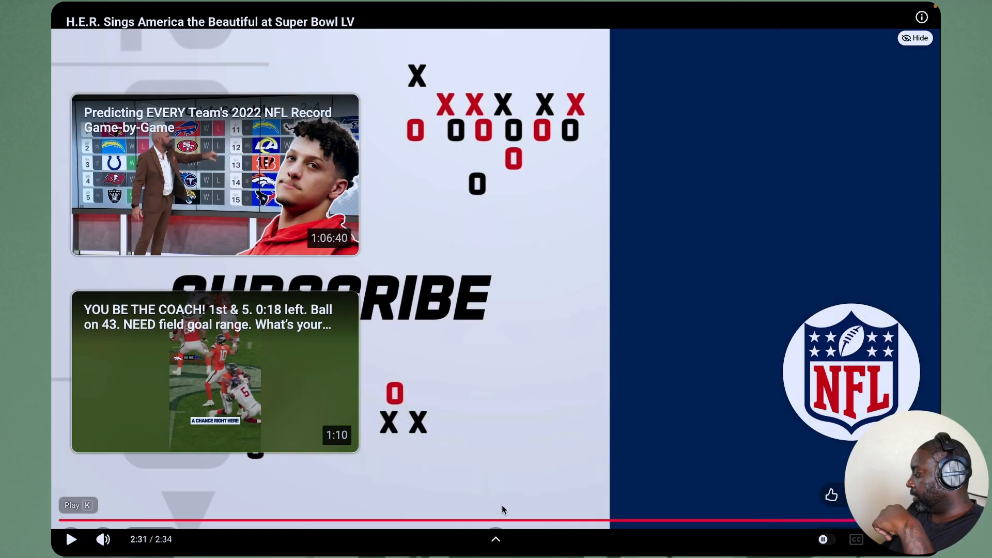
- Skip through the paused performance video to 2:03 and exit full screen
left_click(567, 520)
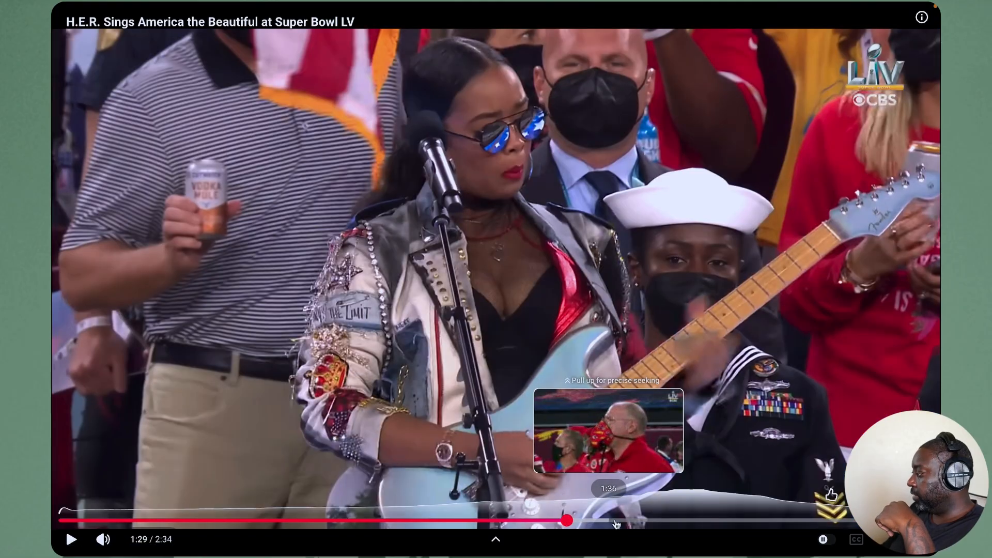
left_click(636, 522)
left_click(654, 522)
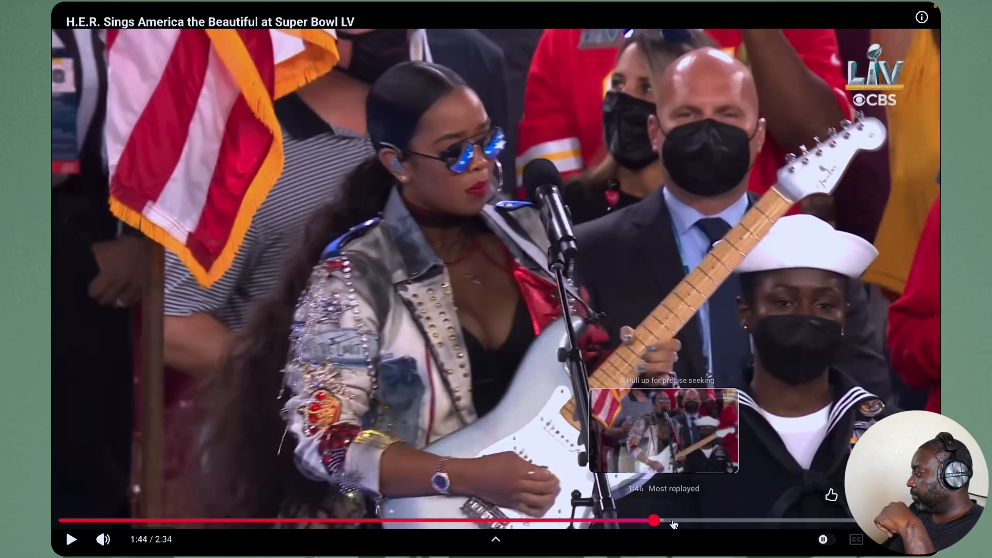
left_click(671, 522)
left_click(701, 522)
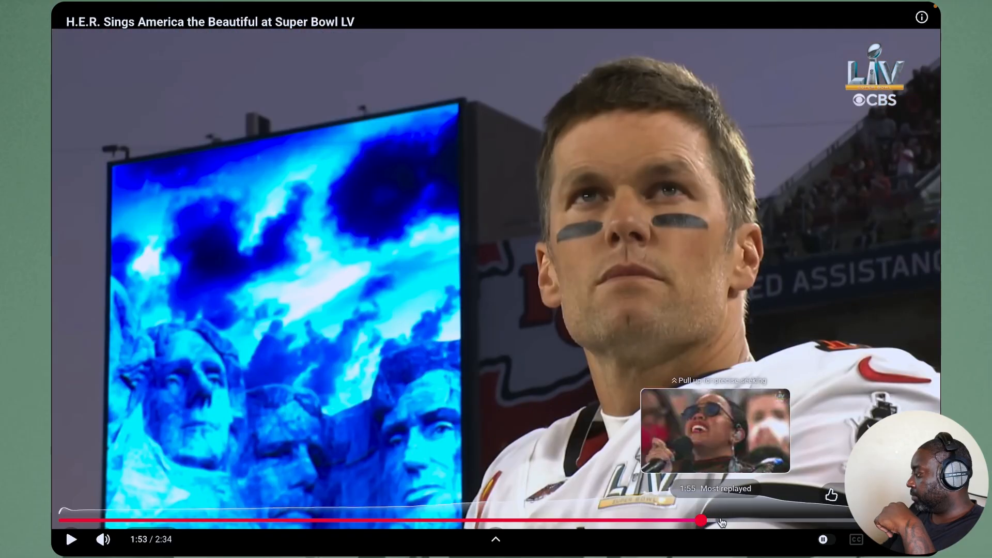
left_click(721, 522)
left_click(739, 521)
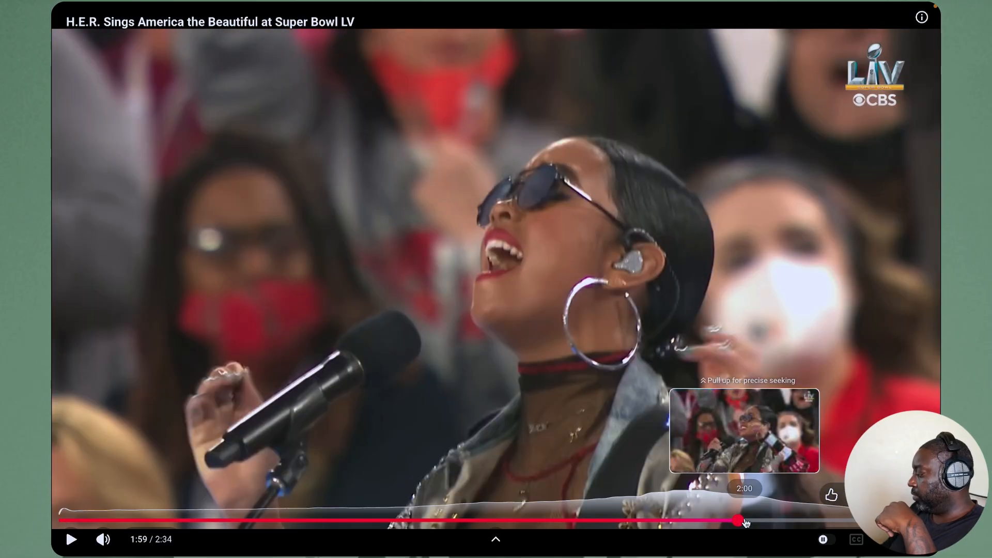
left_click(750, 522)
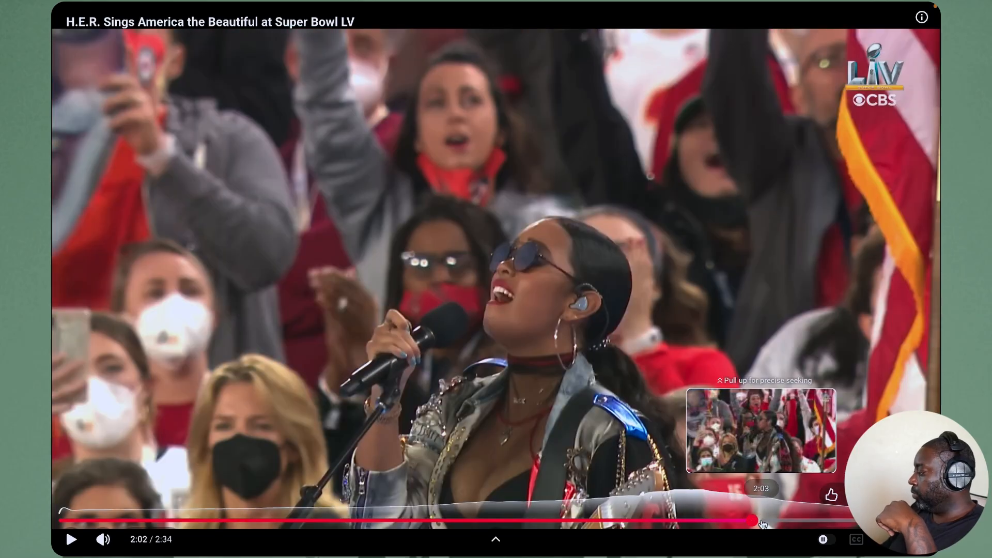
left_click(762, 522)
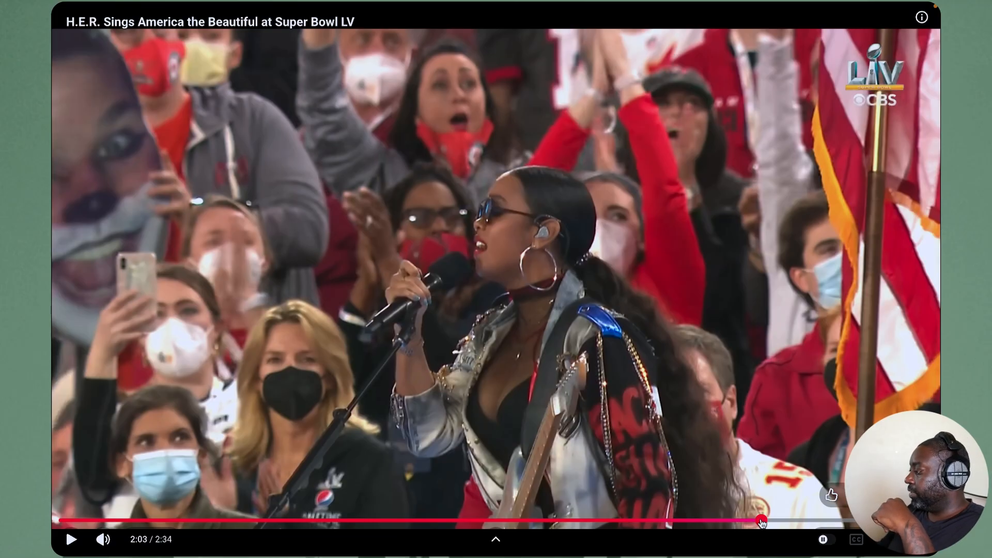
key("Escape")
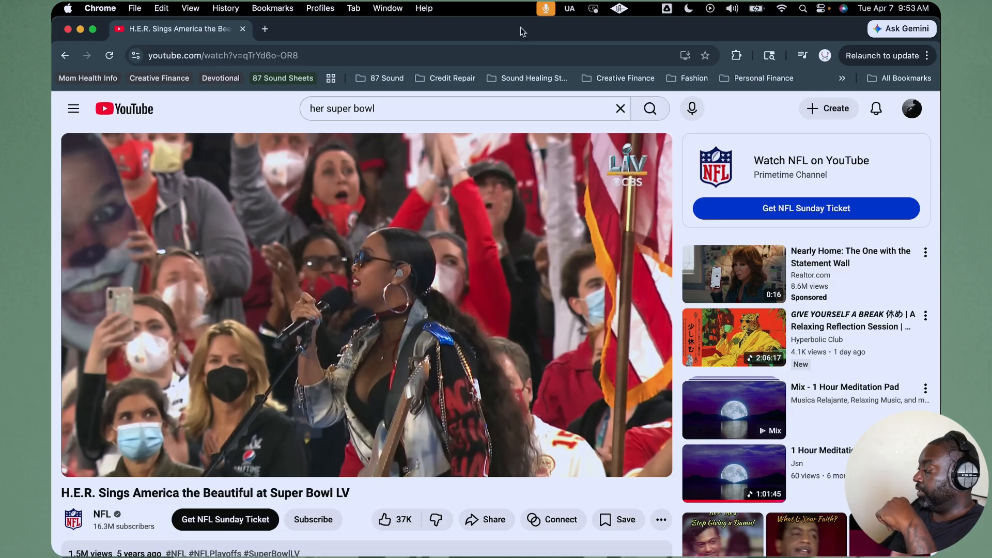
- Switch from the YouTube page to the I AM LIGHT_Tutorial #1 tracks window in Logic Pro
mouse_move(369, 254)
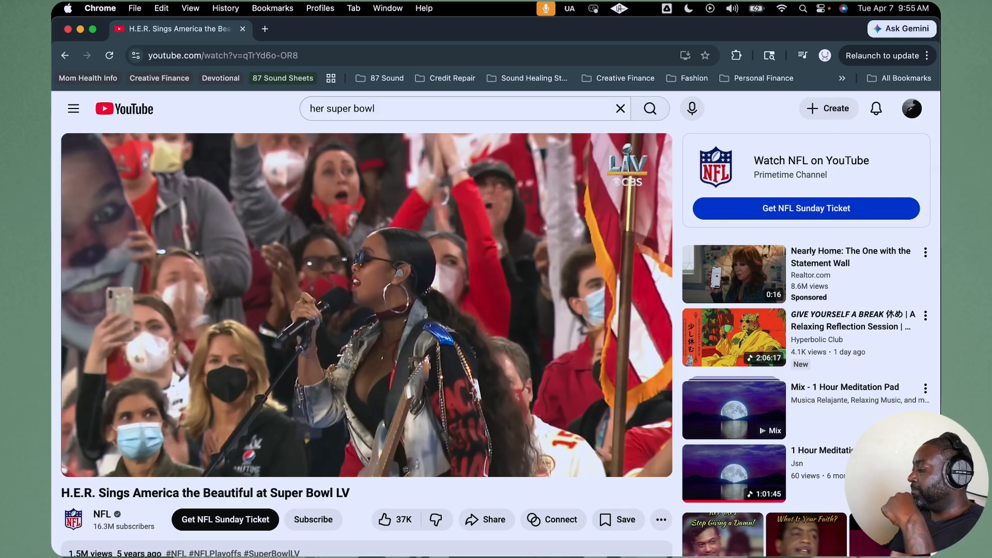
mouse_move(259, 308)
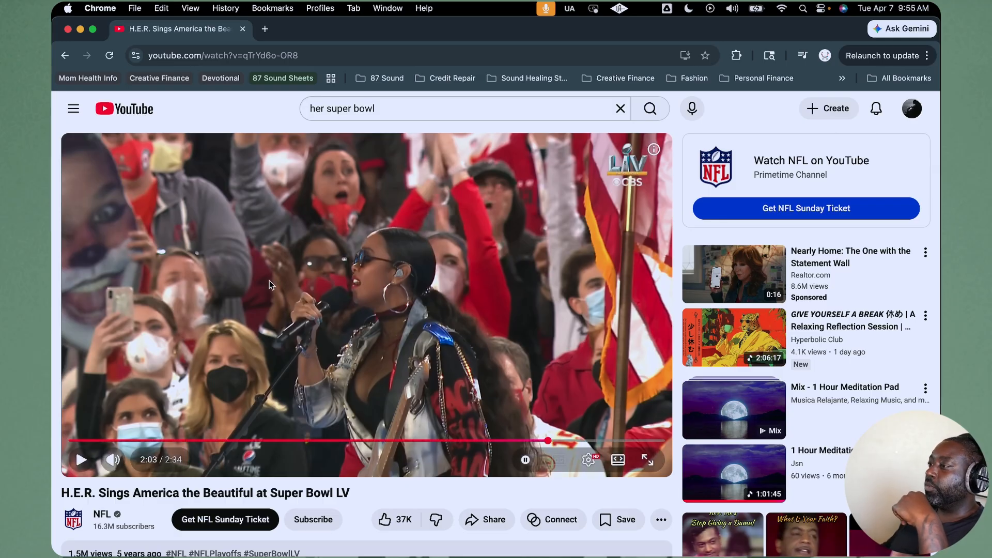
key("ctrl+Up")
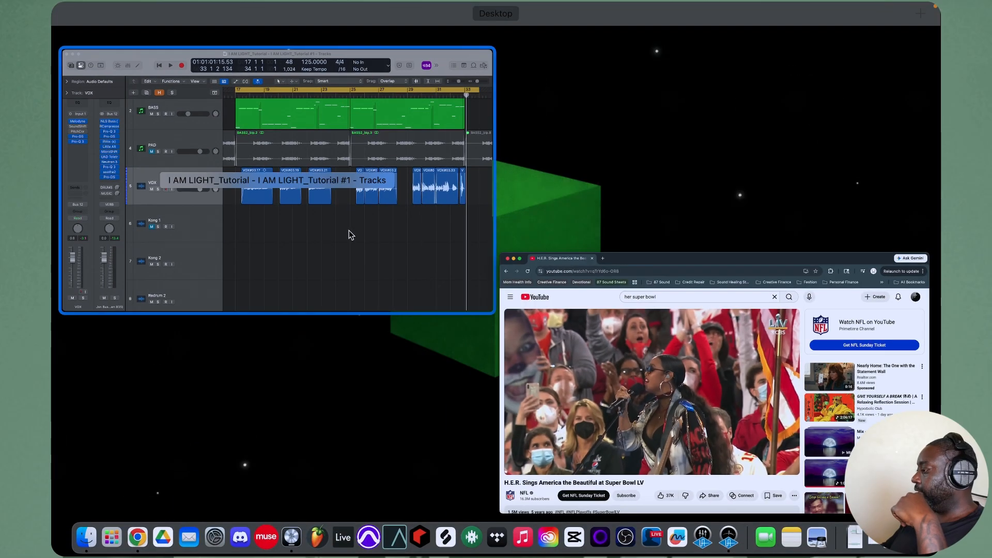
left_click(346, 235)
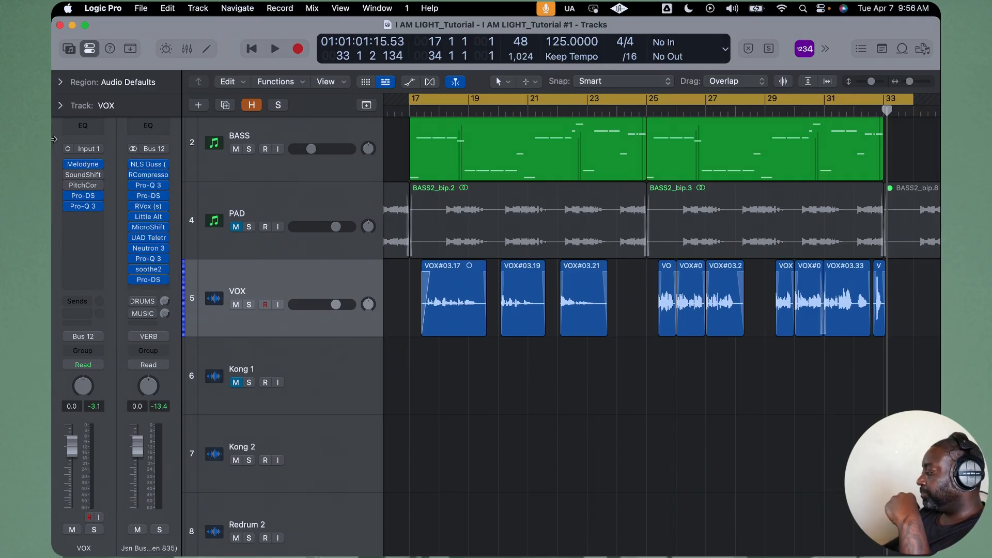
- Bypass Melodyne on the VOX track and listen to the vocal section from bar 17 to bar 33
left_click(72, 165)
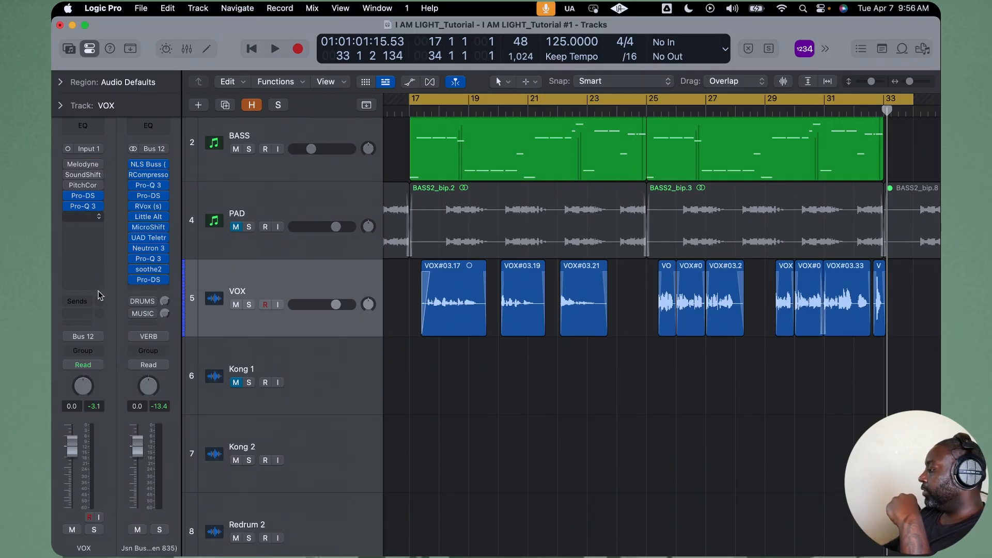
key("space")
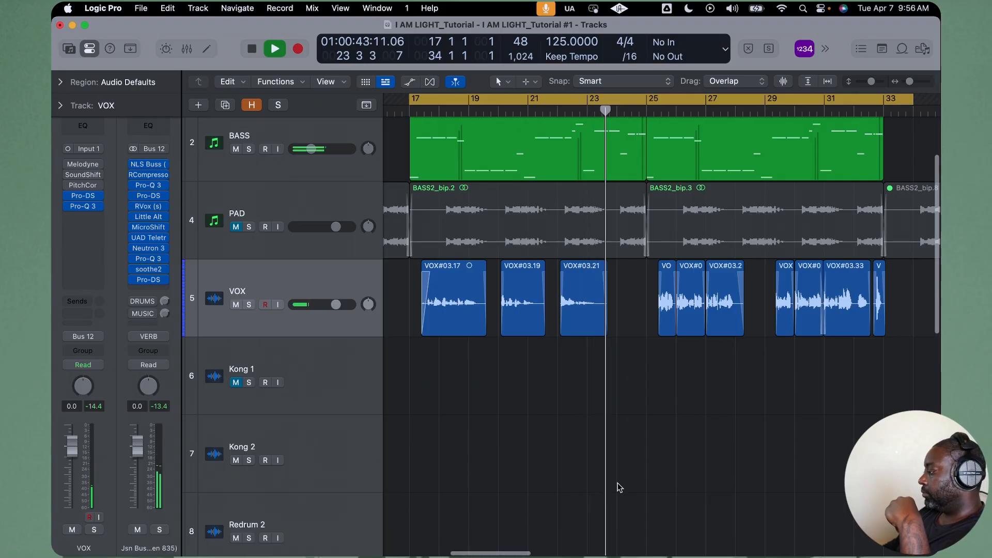
scroll(619, 487, "up", 2)
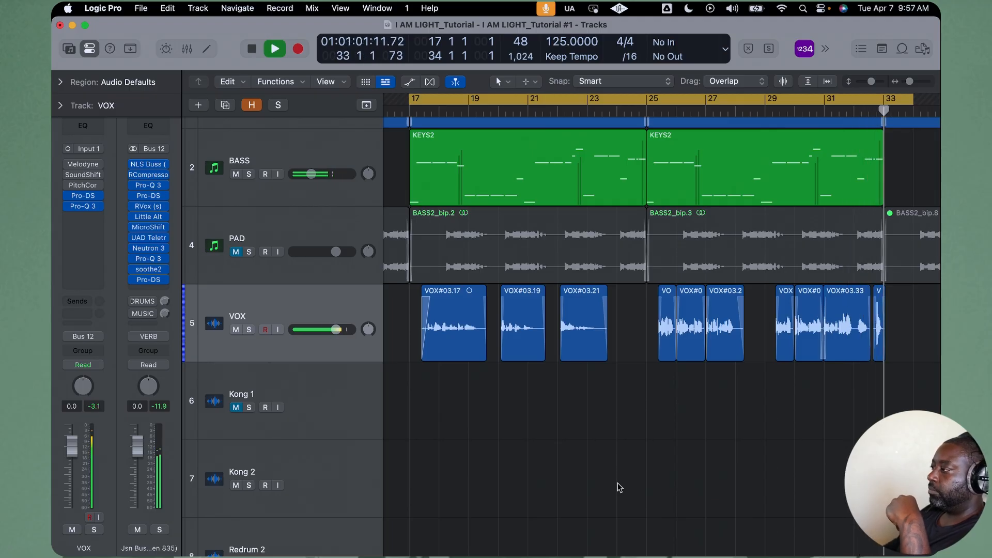
key("space")
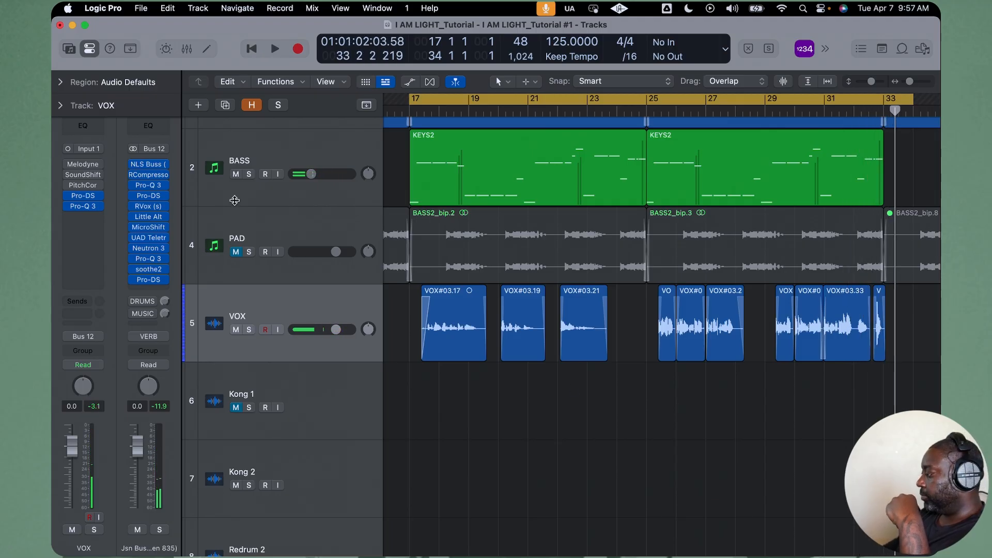
- Mute the BASS track, and open Melodyne on the VOX track with the plug-in switched on
left_click(235, 174)
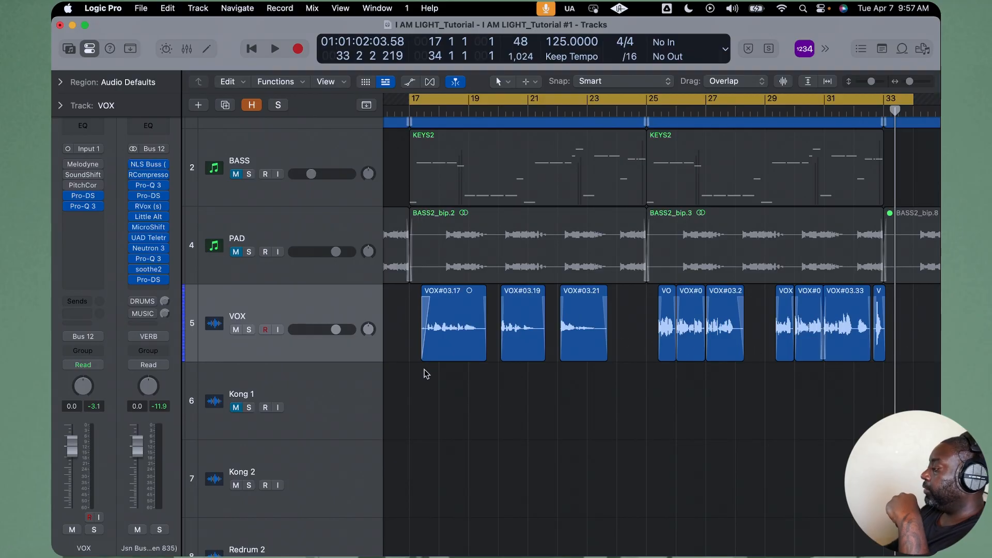
mouse_move(139, 188)
mouse_move(83, 165)
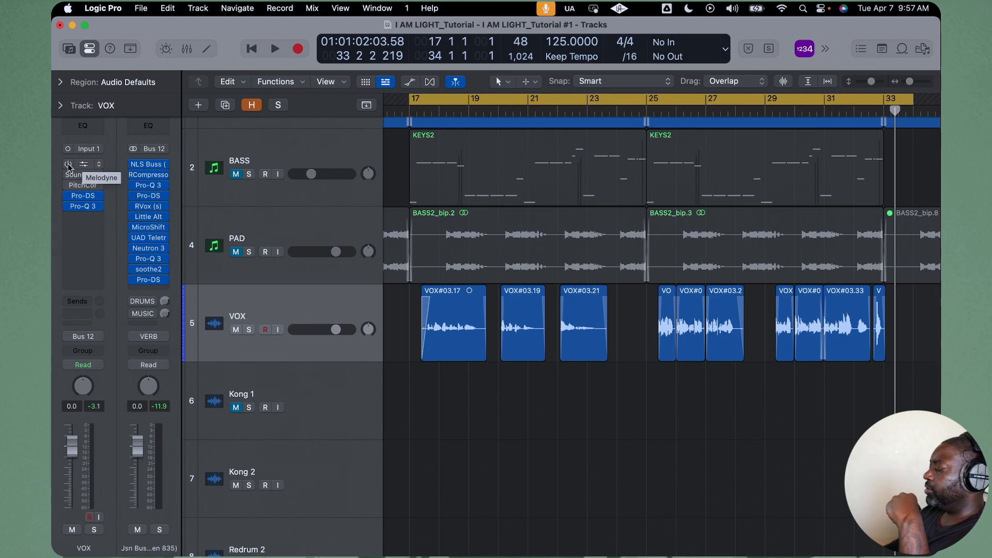
left_click(83, 164)
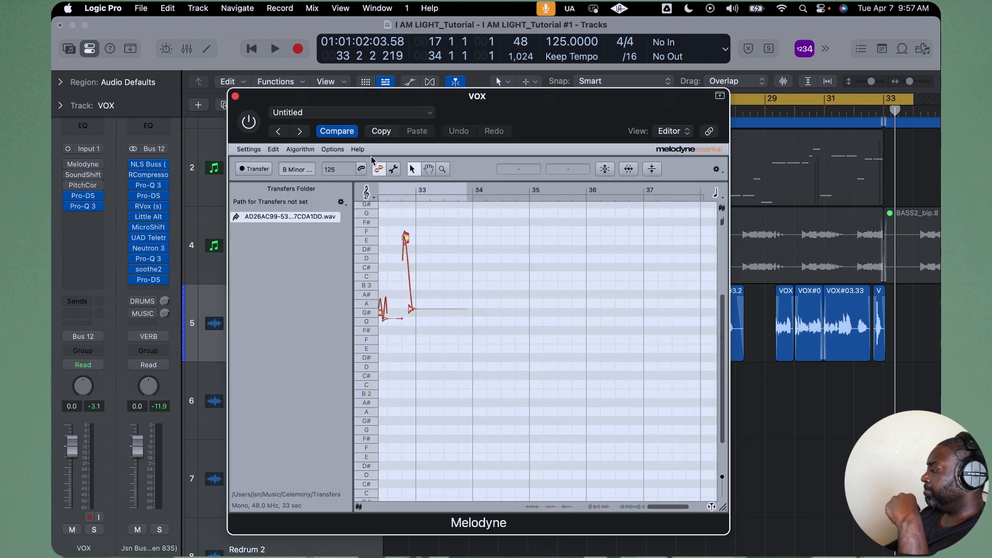
left_click(248, 121)
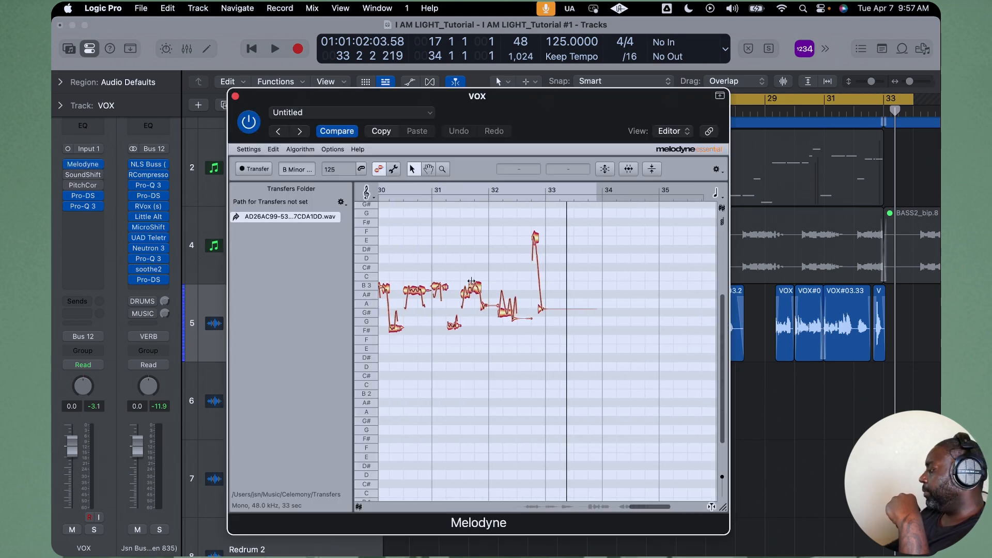
- Examine the first vocal phrase between bars 17 and 19 in the Melodyne note editor and play its beginning
scroll(471, 282, "left", 15)
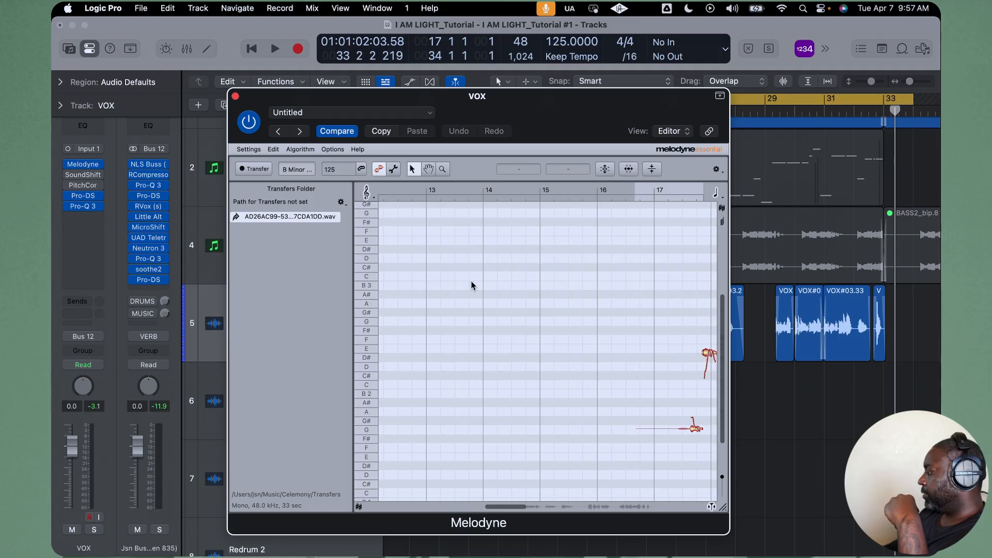
scroll(471, 284, "right", 4)
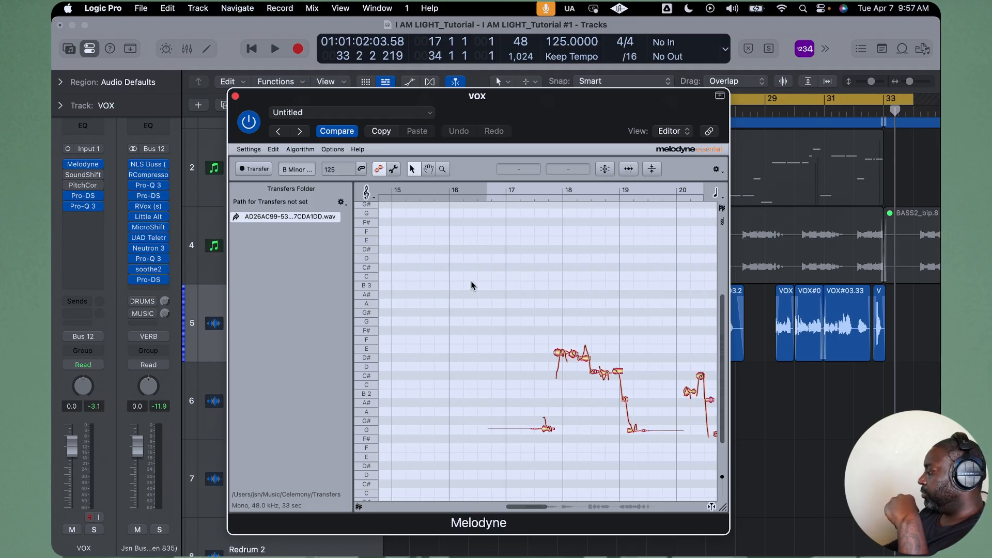
scroll(471, 284, "right", 3)
scroll(471, 284, "up", 5)
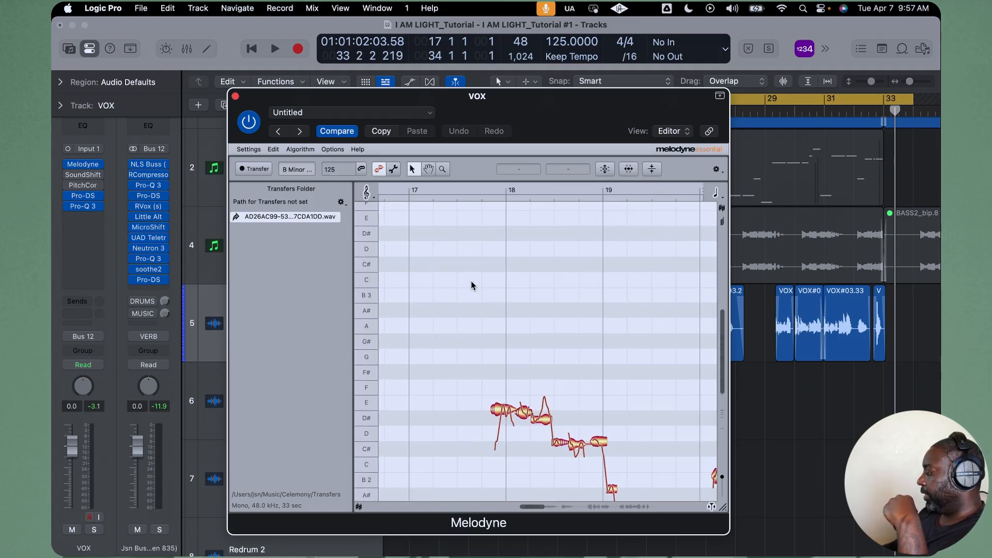
scroll(470, 281, "up", 3)
scroll(470, 280, "down", 5)
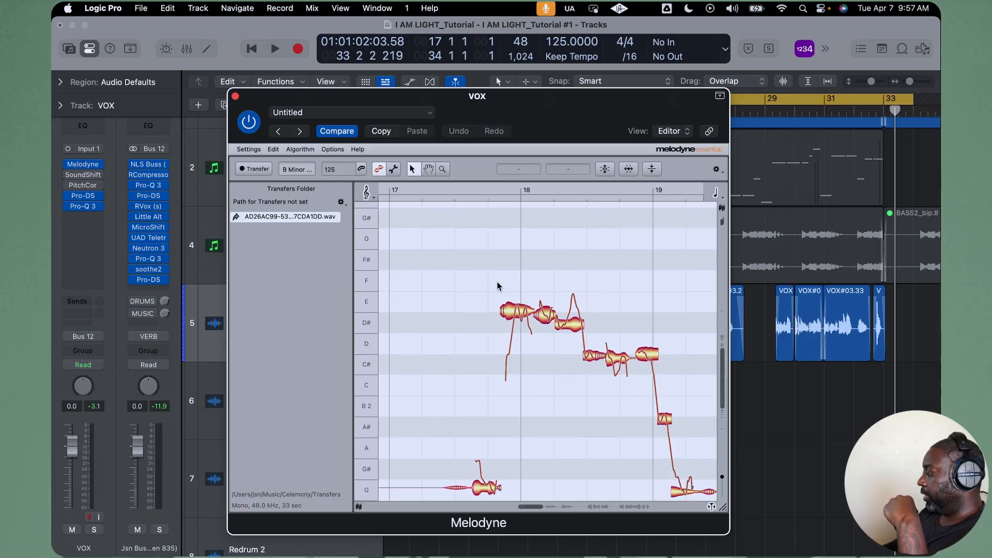
scroll(497, 286, "right", 1)
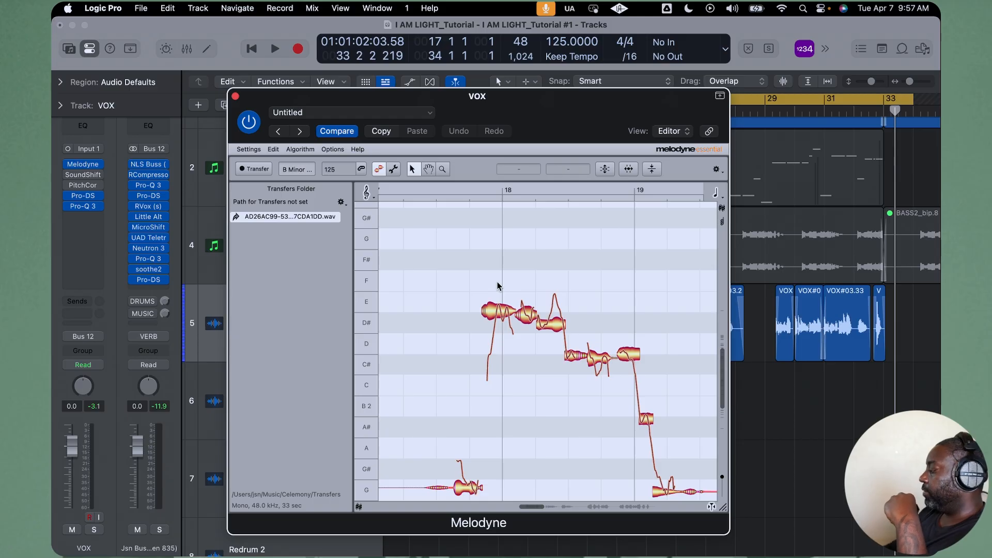
key("space")
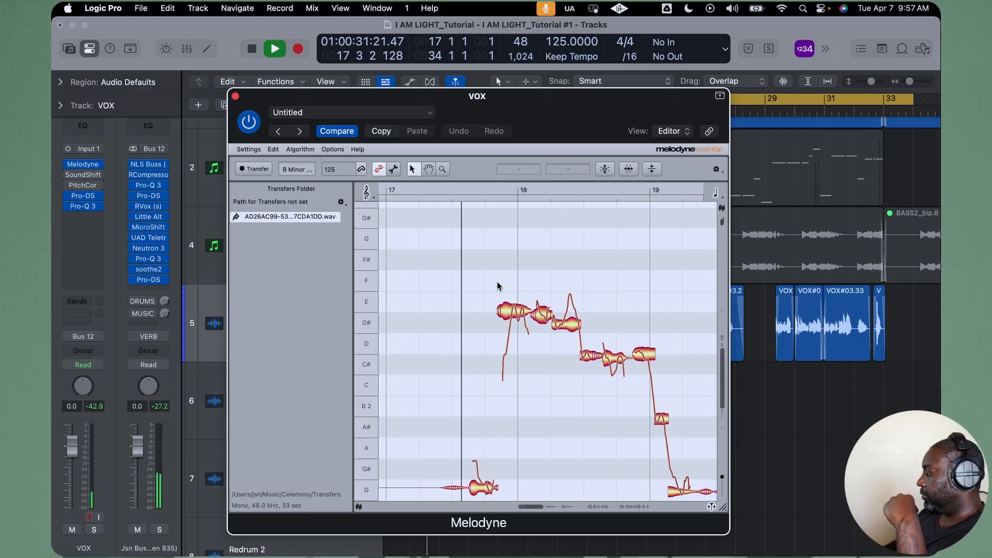
key("space")
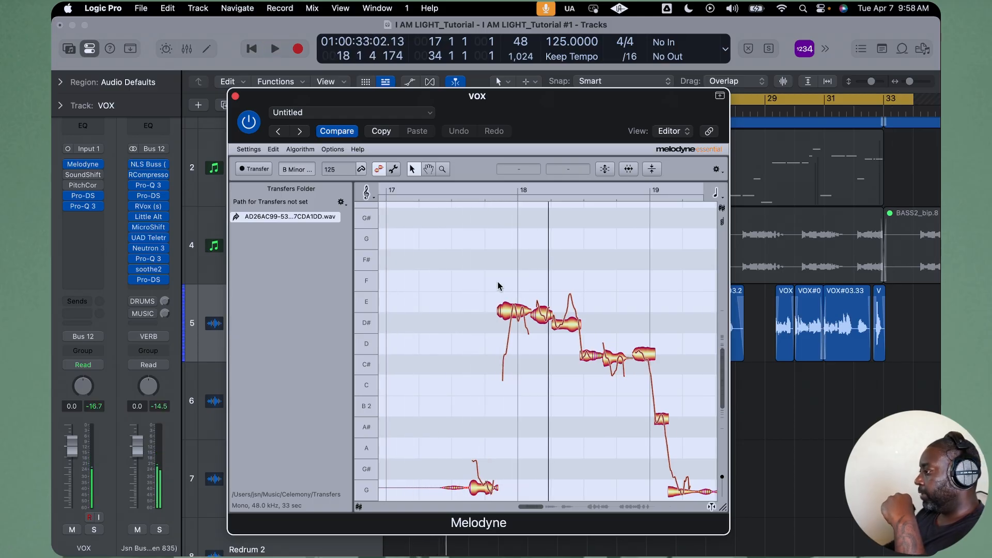
- Lower the phrase's high opening note at bar 18 to C# 3 at +41 ct and play back the change
left_click(514, 313)
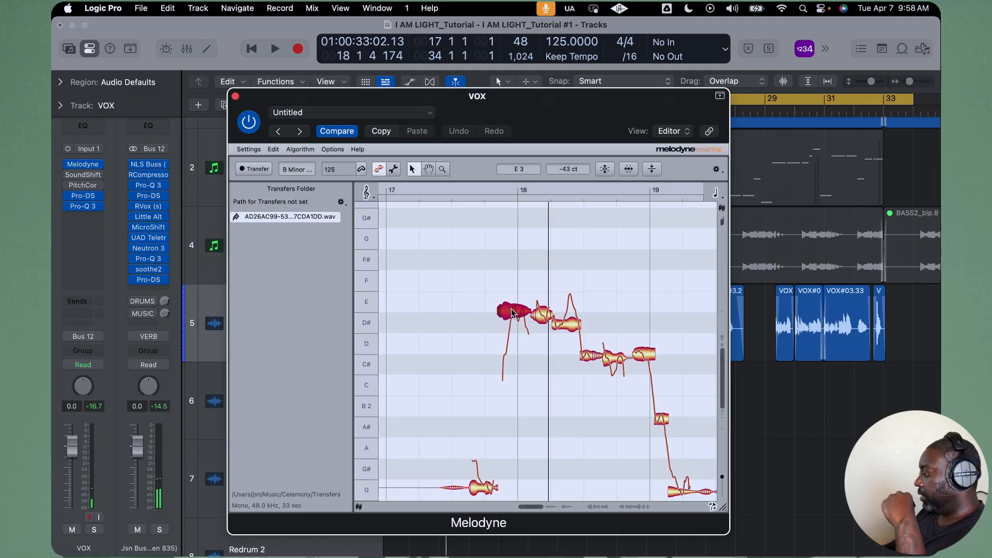
left_click_drag(513, 313, 508, 354)
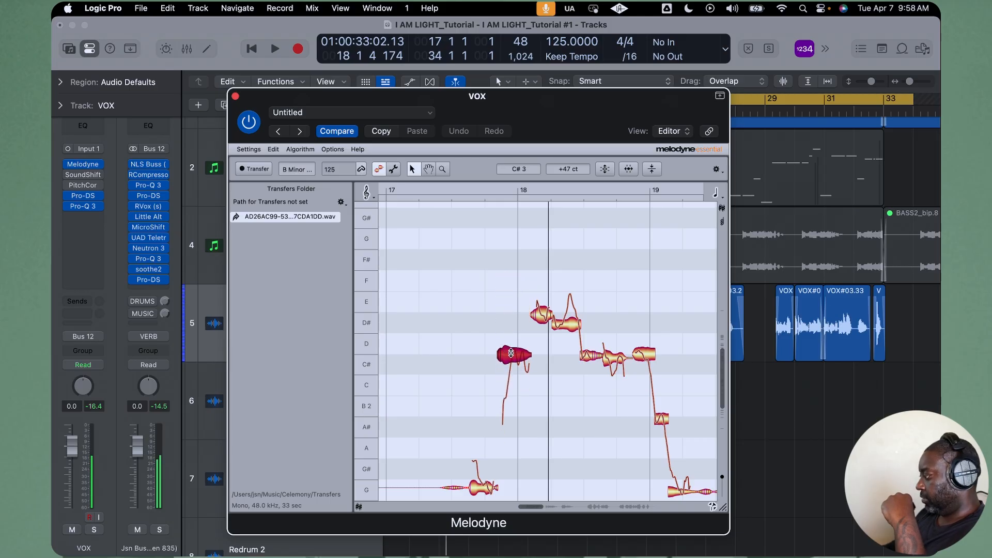
key("space")
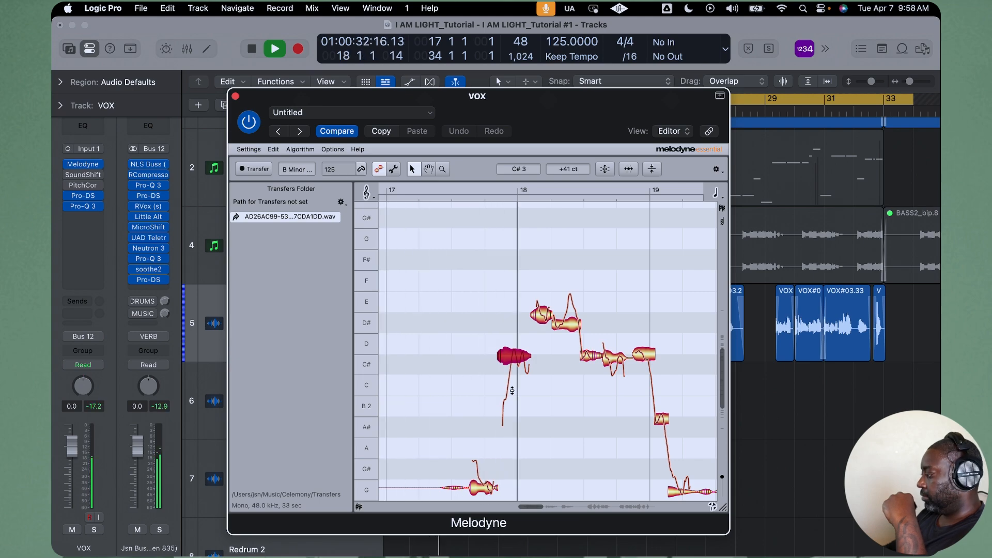
- Raise the phrase's opening note at bar 18 to F# 3 at +11 ct and play back the change
key("space")
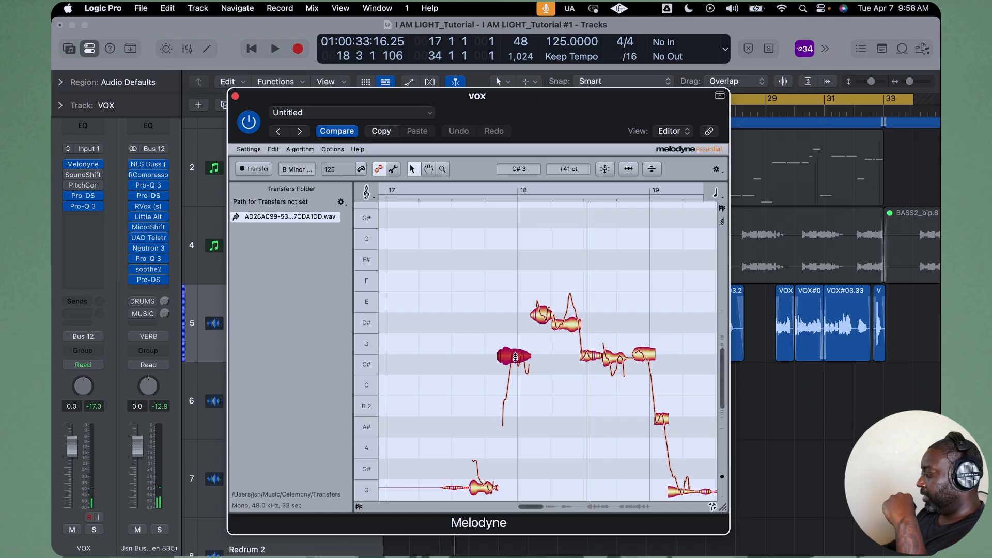
left_click_drag(515, 356, 520, 259)
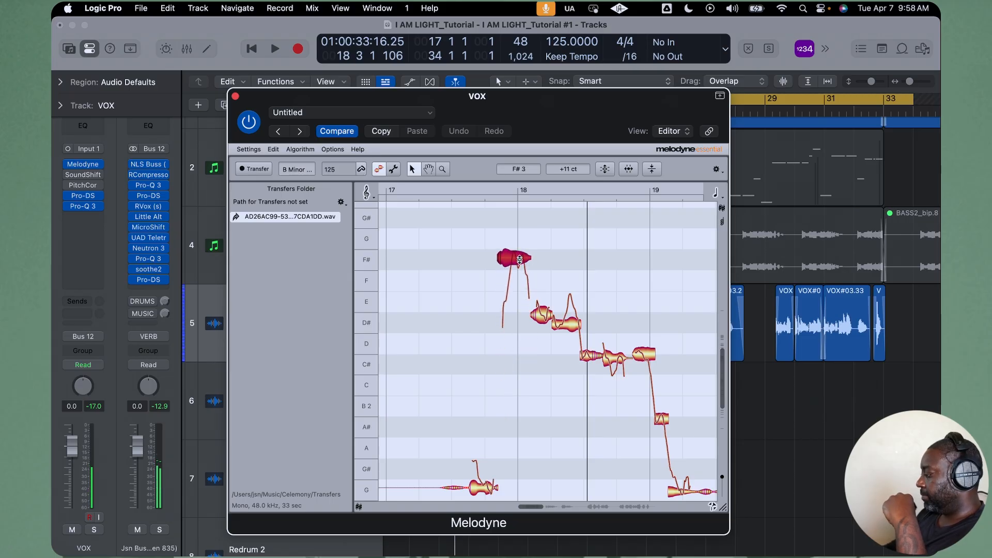
key("space")
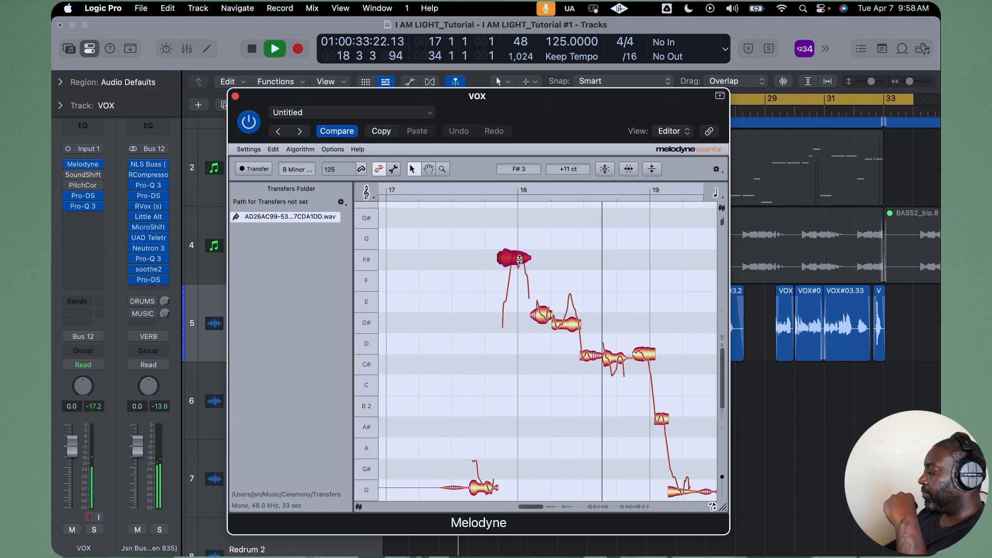
key("space")
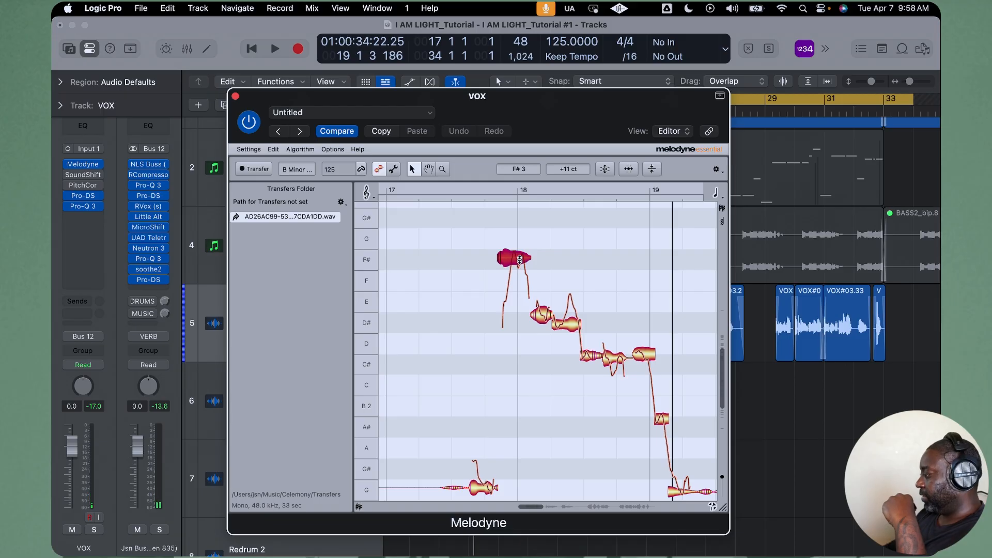
- Lower the opening note at bar 18 to E 3 at +11 ct and play back the phrase
left_click_drag(520, 259, 520, 301)
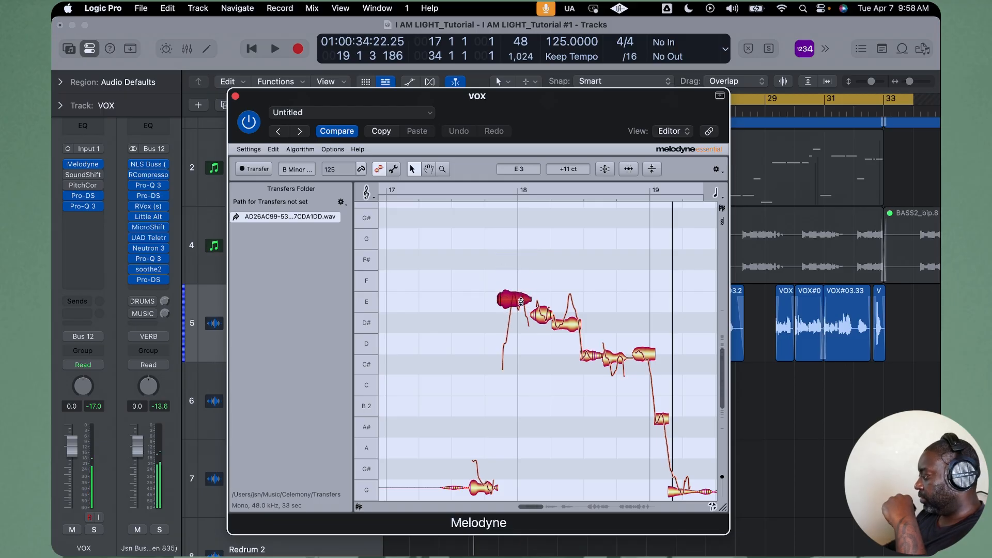
key("space")
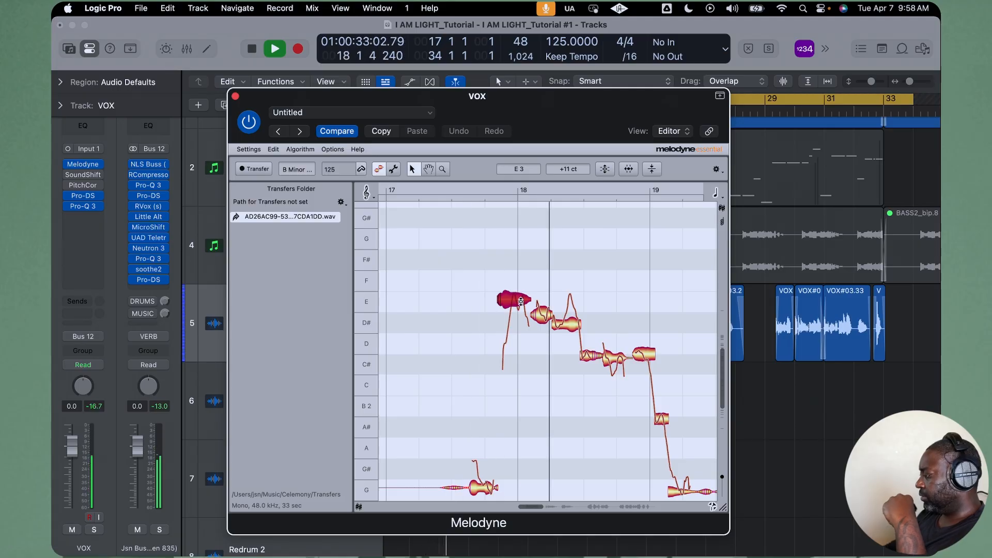
key("space")
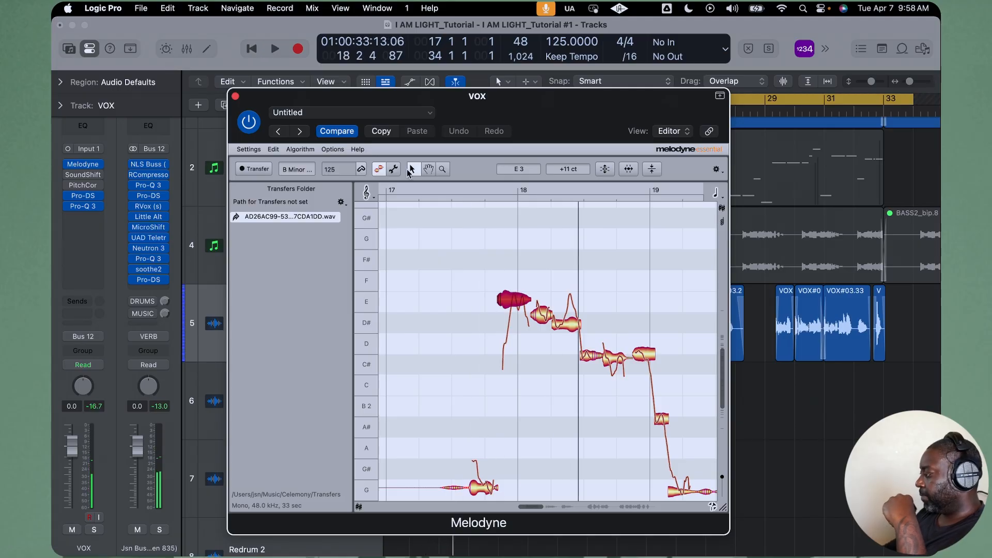
- Compare the opening note at F# 3 by playing the phrase, and return it to E 3 at +11 ct
left_click_drag(517, 301, 515, 260)
key("space")
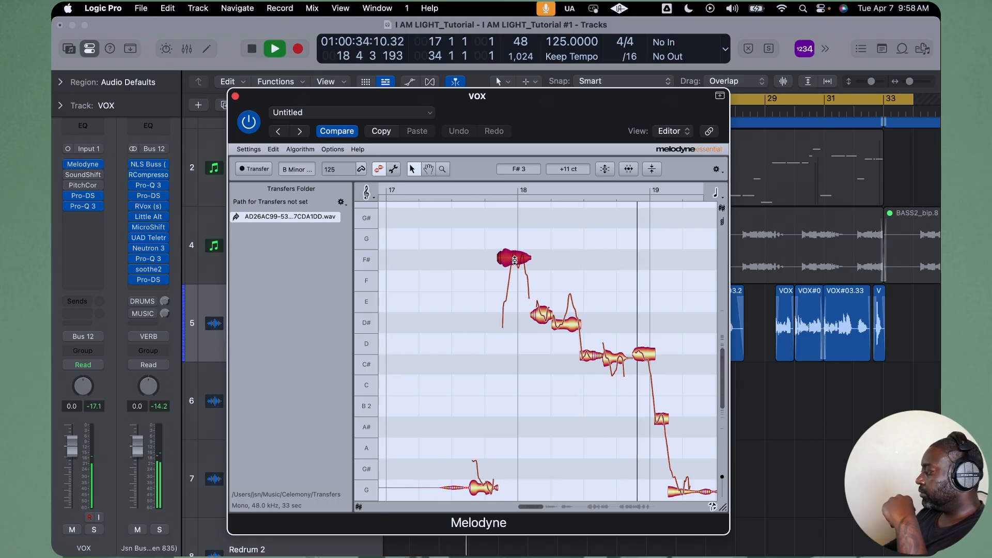
key("space")
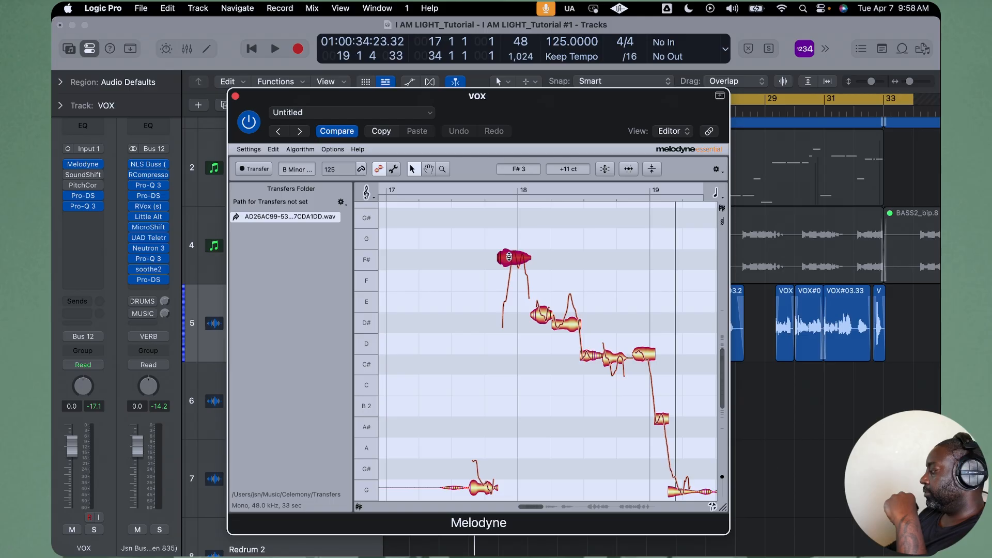
left_click_drag(509, 257, 512, 306)
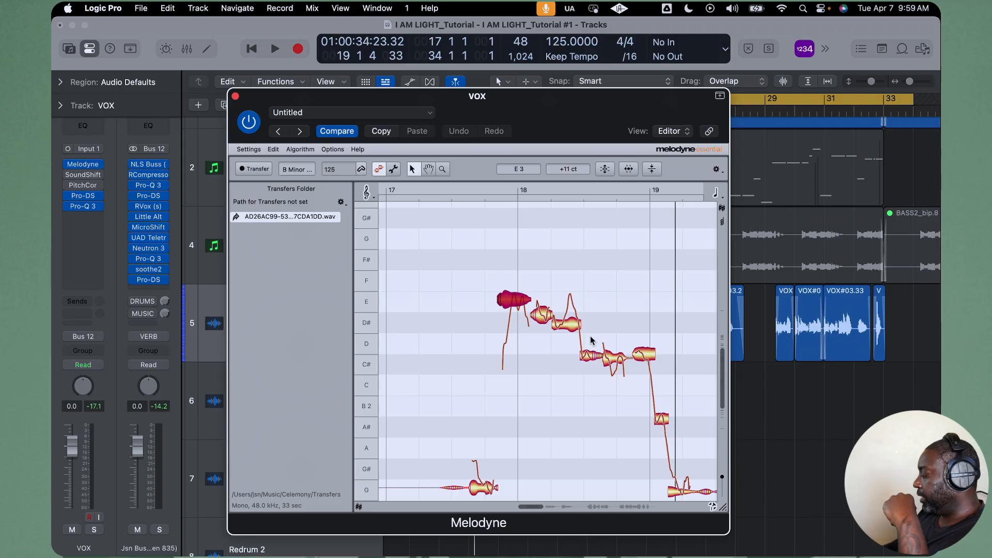
- Examine the pitch curves of the notes following bar 18 up close and play back the phrase
scroll(589, 336, "up", 5)
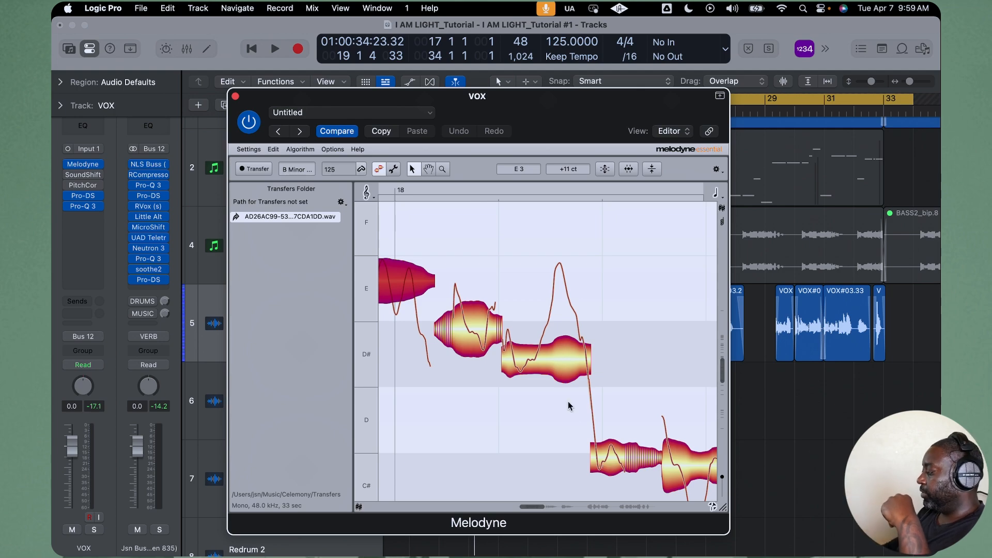
scroll(569, 404, "down", 3)
scroll(567, 401, "down", 2)
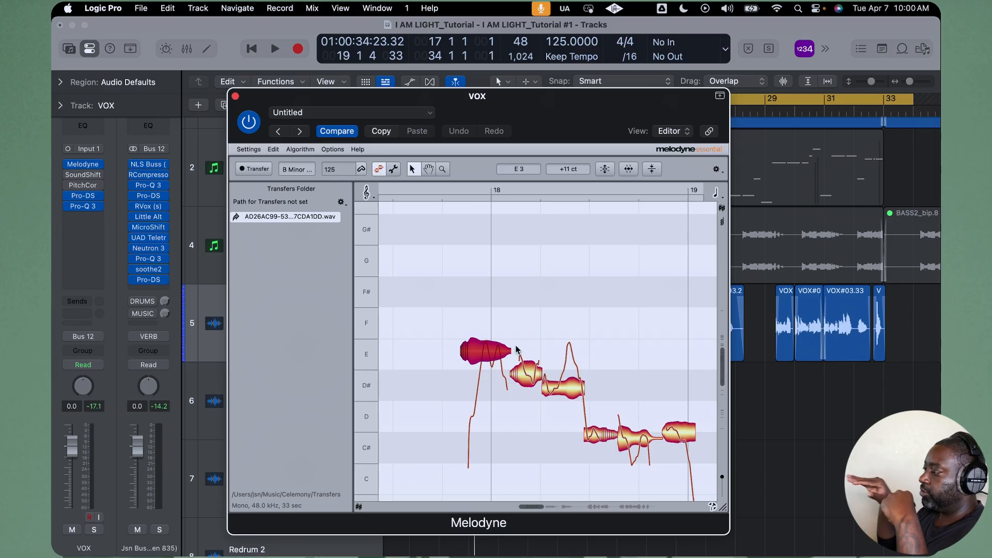
scroll(516, 350, "down", 4)
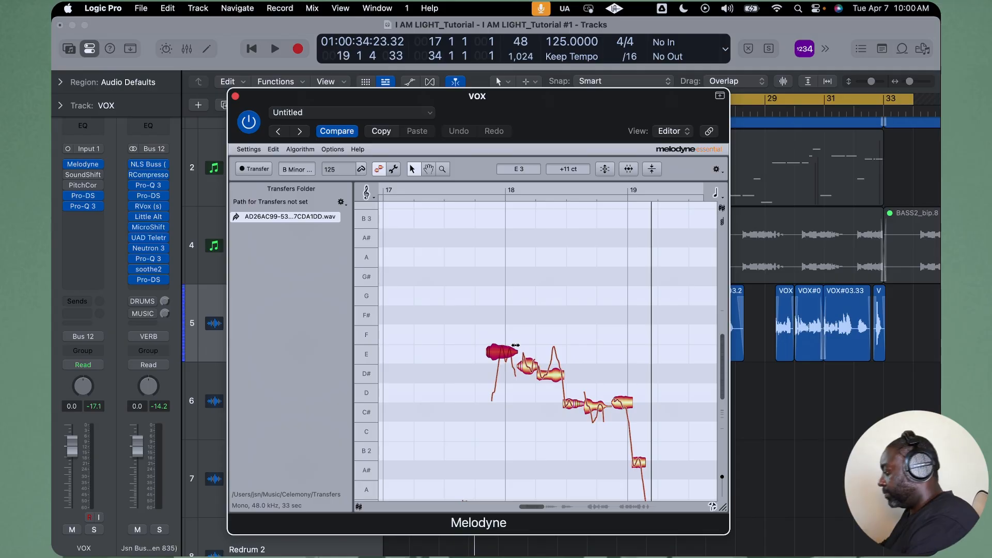
key("space")
scroll(520, 324, "up", 5)
key("space")
- Raise the phrase's falling notes around bar 19 to about D 3 and B 2, with playback from bar 18
left_click_drag(490, 305, 539, 314)
mouse_move(582, 345)
left_mouse_down()
mouse_move(581, 314)
mouse_move(577, 336)
left_mouse_up()
double_click(449, 191)
left_click_drag(622, 400, 648, 385)
scroll(651, 392, "right", 3)
scroll(620, 361, "down", 5)
left_click(616, 344)
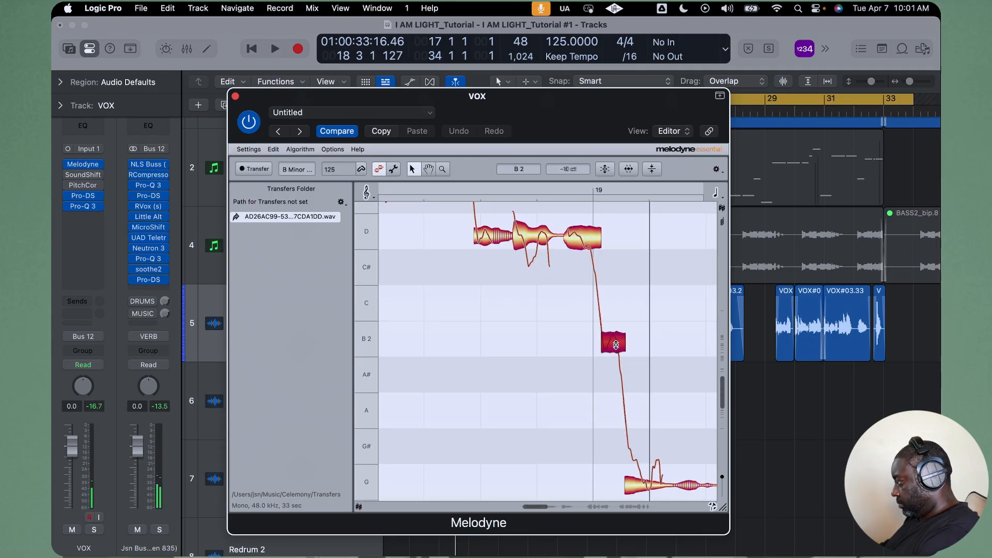
- Raise the two low notes just after bar 19 to about G# 2 and play them back
scroll(641, 439, "down", 2)
left_click(644, 449)
key("space")
key("space")
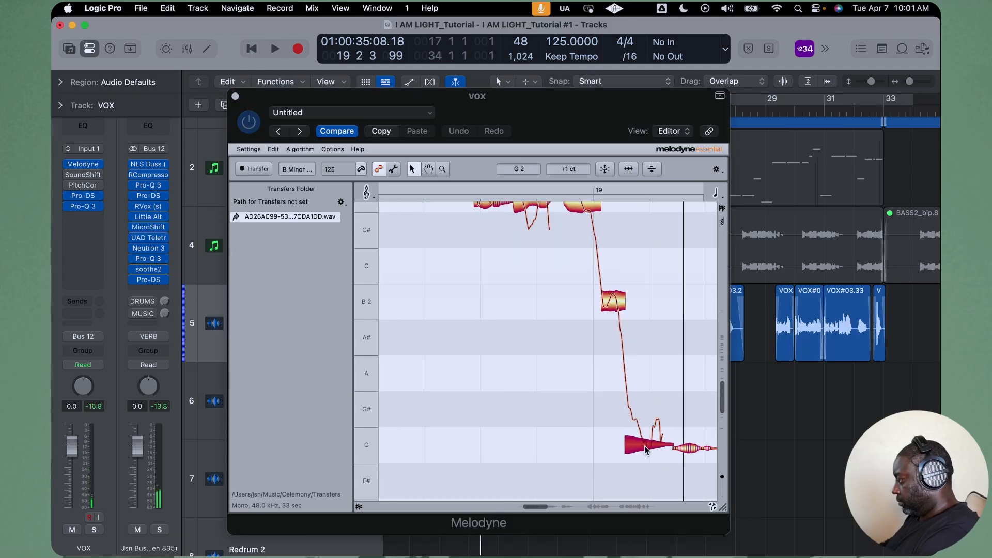
left_click_drag(644, 450, 645, 413)
left_click_drag(688, 448, 687, 411)
key("space")
scroll(689, 412, "right", 10)
key("space")
- Raise the highest note after bar 20 by about half a semitone and bring its neighbouring notes to about B 2
scroll(536, 222, "right", 2)
scroll(533, 243, "up", 2)
left_click(525, 276)
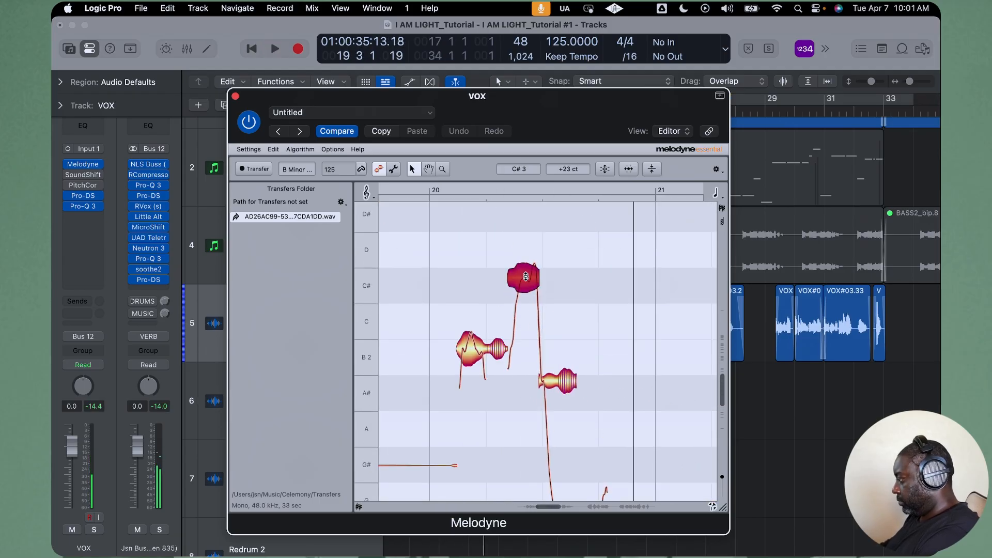
left_click_drag(525, 276, 525, 257)
key("space")
key("space")
left_click_drag(470, 348, 470, 360)
left_click_drag(558, 381, 558, 357)
- Set the first low note before bar 21 to G 2 at -53 ct, slightly lower the following note, and play them back
scroll(574, 352, "down", 5)
left_click(597, 323)
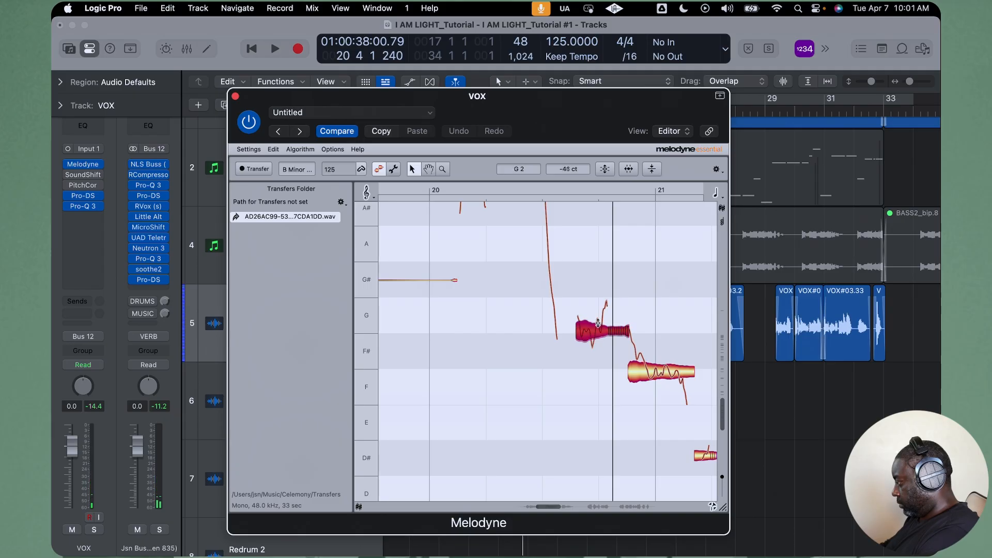
left_click_drag(598, 323, 597, 308)
key("space")
key("space")
left_click_drag(661, 371, 662, 378)
left_click_drag(598, 311, 597, 330)
key("space")
scroll(598, 330, "right", 10)
key("space")
- Play through the vocal from bar 21 to bar 24 and examine its notes
scroll(597, 330, "up", 10)
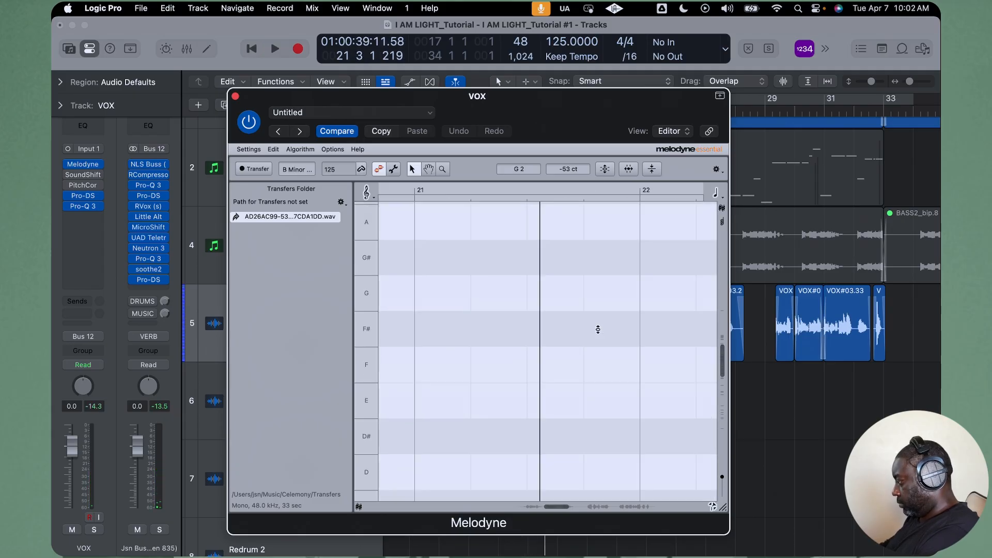
scroll(598, 330, "down", 10)
key("space")
key("space")
scroll(598, 330, "down", 5)
key("space")
key("space")
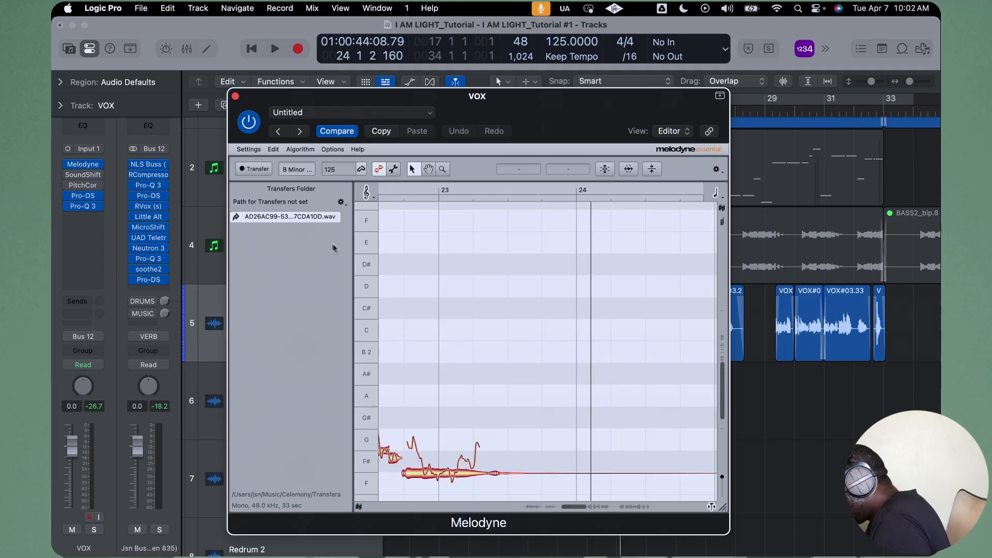
- Raise the highest note after bar 22 to C# 3 at +5 ct and play back the phrase
scroll(445, 372, "down", 3)
scroll(445, 372, "left", 3)
key("space")
key("space")
left_click_drag(448, 248, 448, 233)
key("space")
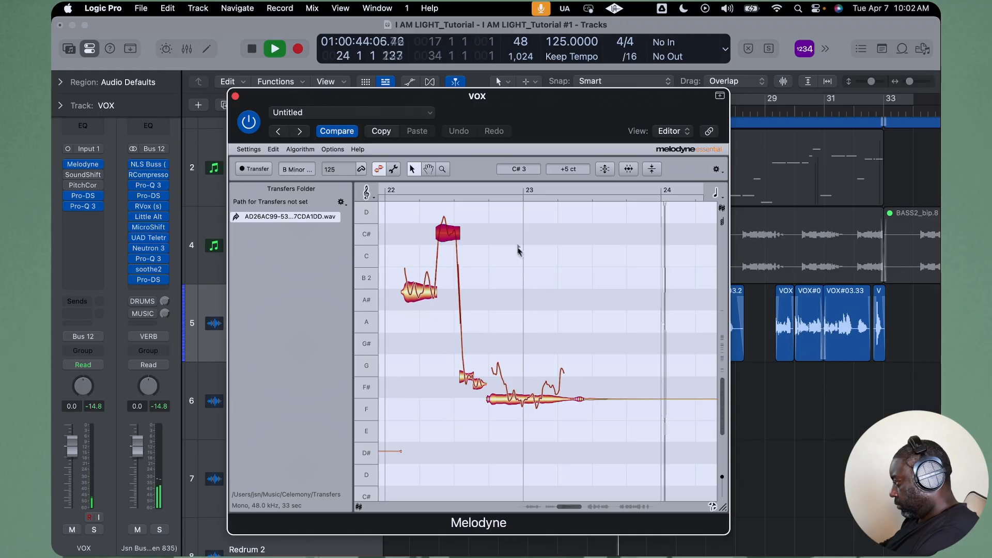
- Slightly lower the first high note between bars 25 and 26 and the phrase's trailing note, playing back each change
left_click(539, 275)
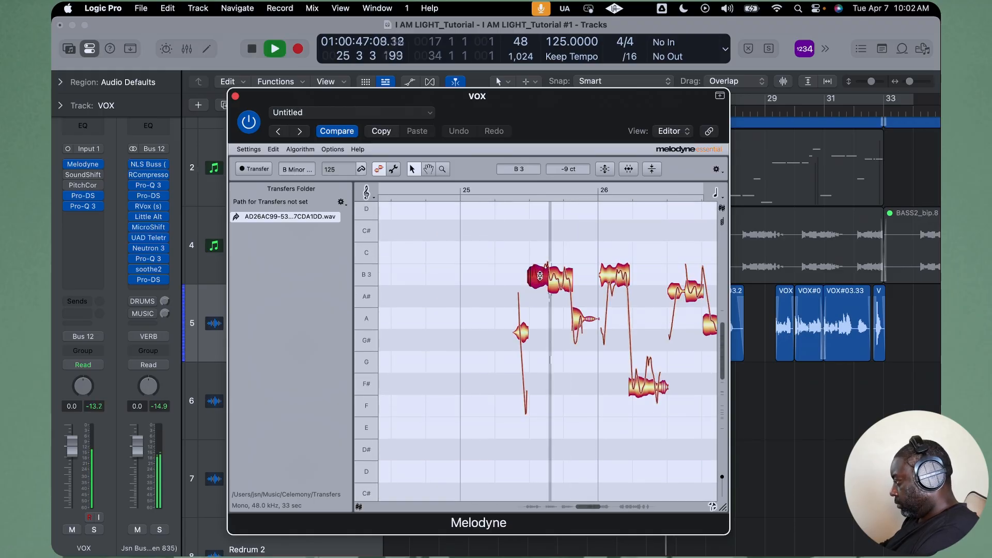
left_click_drag(539, 276, 539, 280)
key("space")
key("space")
key("space")
left_click_drag(577, 318, 577, 330)
key("space")
key("space")
- Lower the two adjoining high notes between bars 25 and 26 to about B 3 at -74 ct and replay them
left_click_drag(562, 280, 539, 293)
key("space")
key("space")
key("space")
key("space")
key("space")
key("space")
key("space")
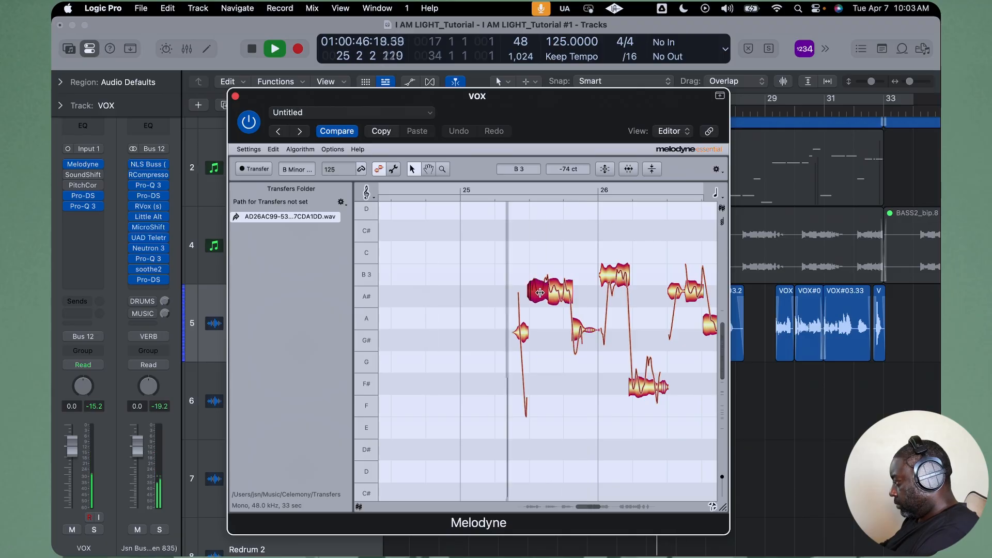
key("space")
- Lower the four notes between bars 26 and 27, setting the lowest to F# 3 at -34 ct, and play them back
left_click_drag(615, 275, 614, 287)
scroll(615, 287, "right", 4)
left_click_drag(580, 291, 565, 294)
left_click_drag(599, 324, 599, 327)
left_click_drag(534, 382, 534, 387)
key("space")
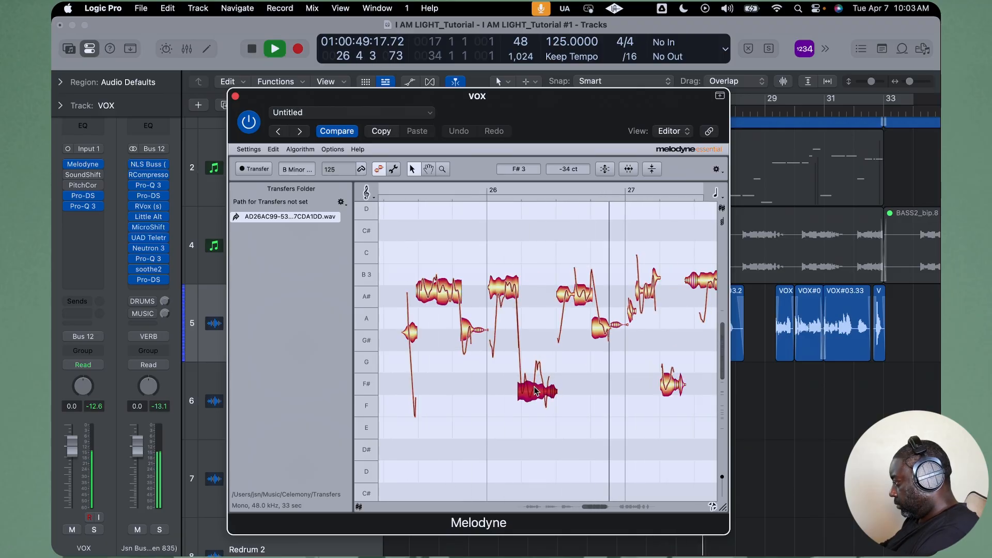
scroll(577, 326, "right", 4)
key("space")
- Lower the high note after bar 27 slightly, set the closing note before bar 28 to G# 3 at +35 ct, and play on
left_click(577, 325)
left_click_drag(543, 279, 542, 288)
key("space")
left_click_drag(578, 325, 578, 333)
key("space")
key("space")
scroll(596, 344, "right", 4)
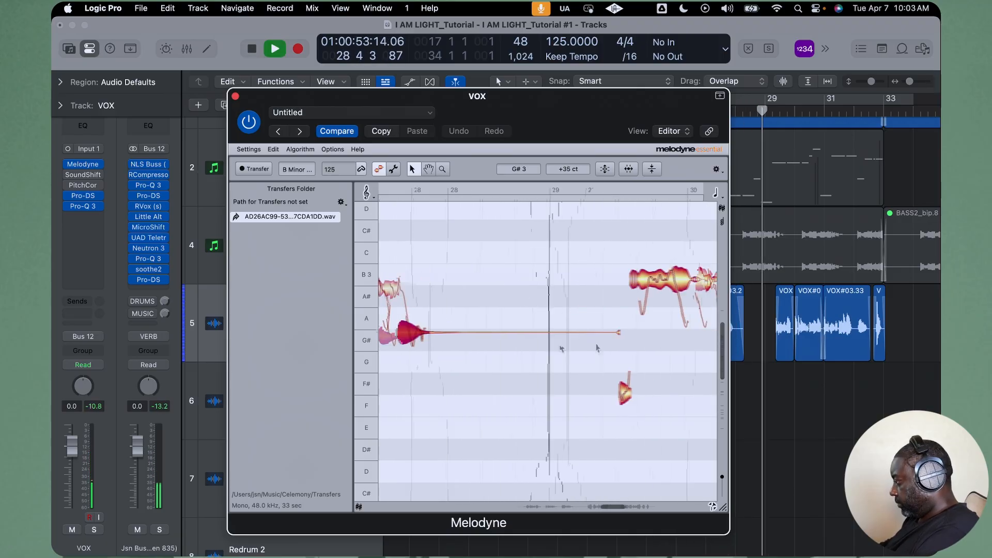
key("space")
- Lower the trailing note before bar 32 slightly and set the high note preceding it to A# 3 at +26 ct, checking by playback
left_click(532, 330)
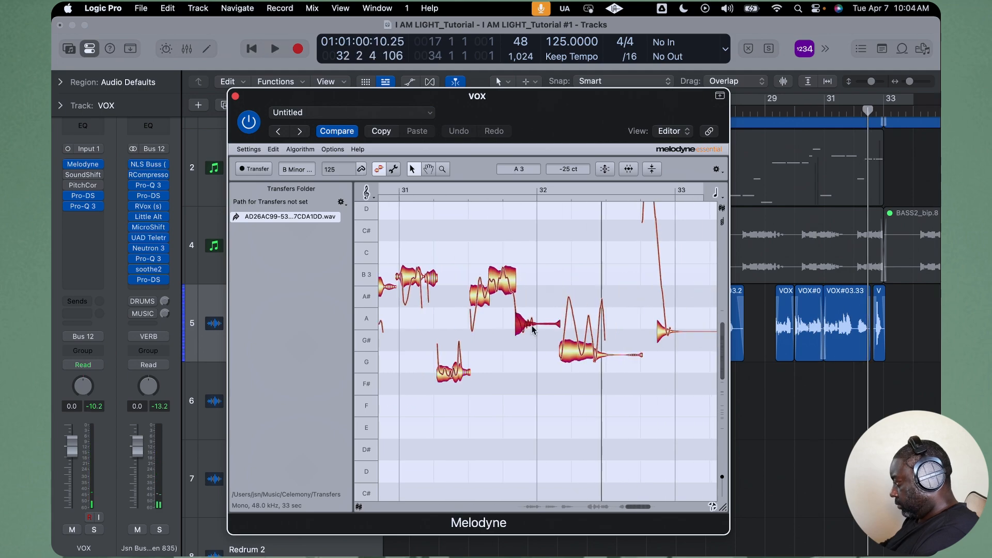
left_click_drag(532, 330, 532, 337)
left_click_drag(502, 279, 502, 289)
key("space")
key("space")
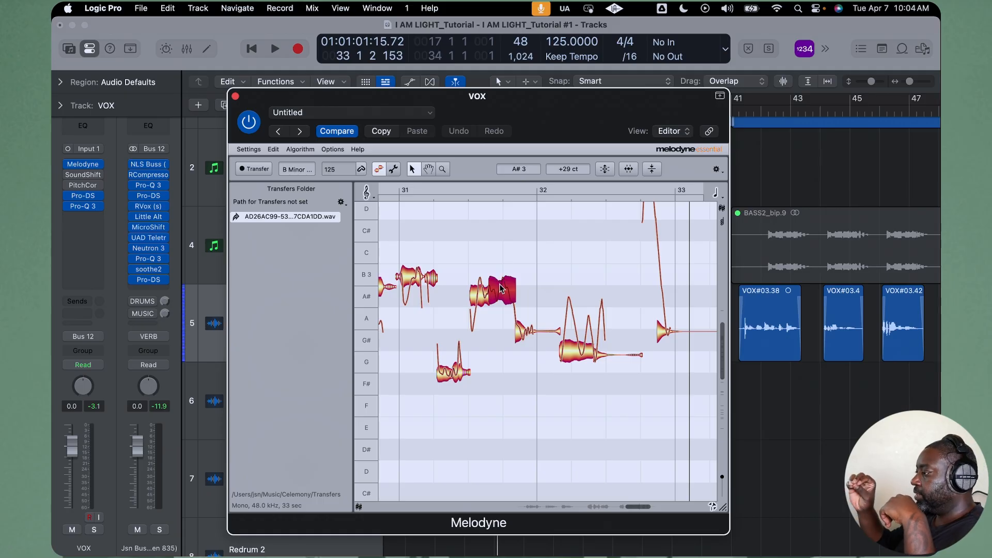
mouse_move(499, 288)
left_mouse_down()
mouse_move(503, 239)
mouse_move(507, 299)
mouse_move(505, 283)
left_mouse_up()
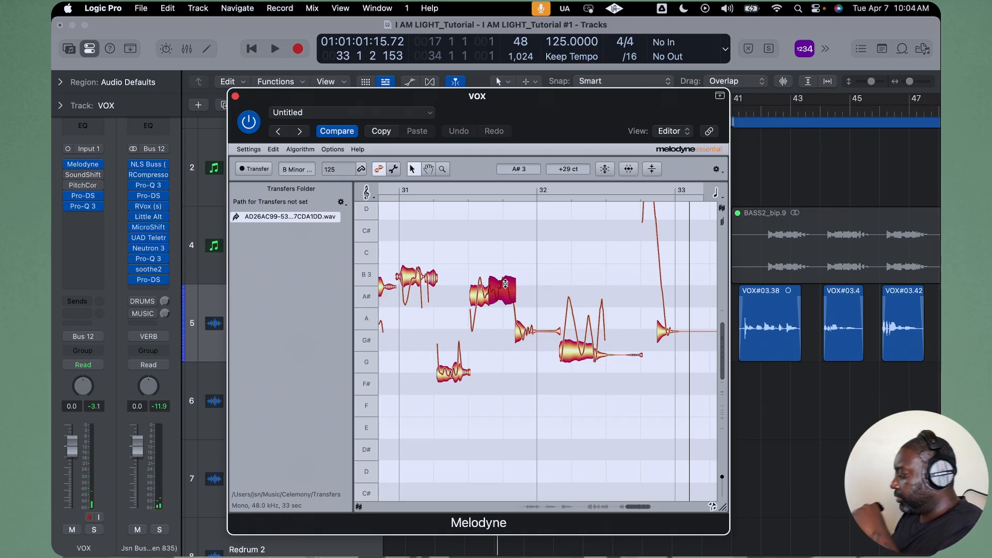
mouse_move(505, 284)
left_mouse_down()
mouse_move(507, 300)
mouse_move(507, 284)
left_mouse_up()
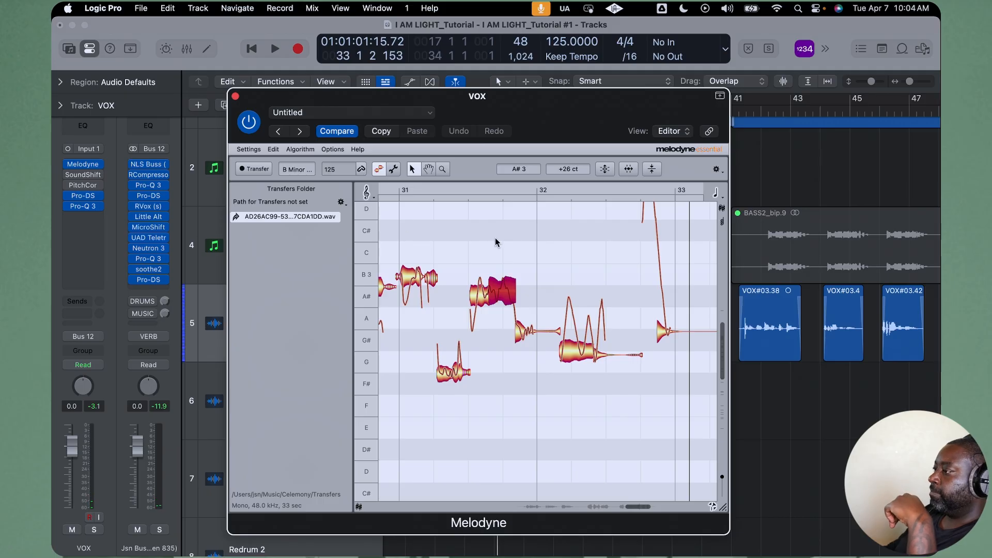
- Close the Melodyne editor and turn on the cycle range starting at bar 17
left_click(235, 96)
scroll(536, 286, "left", 10)
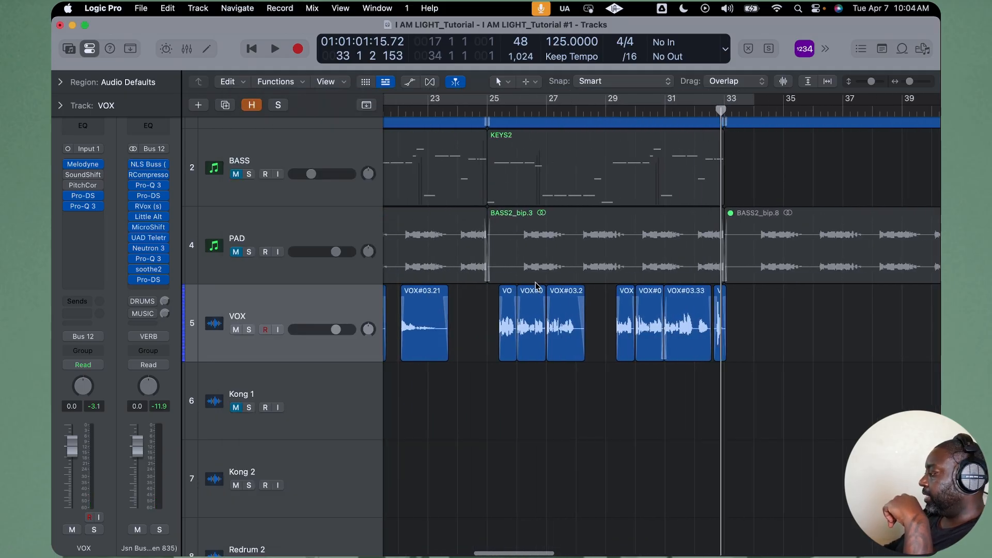
scroll(535, 285, "left", 6)
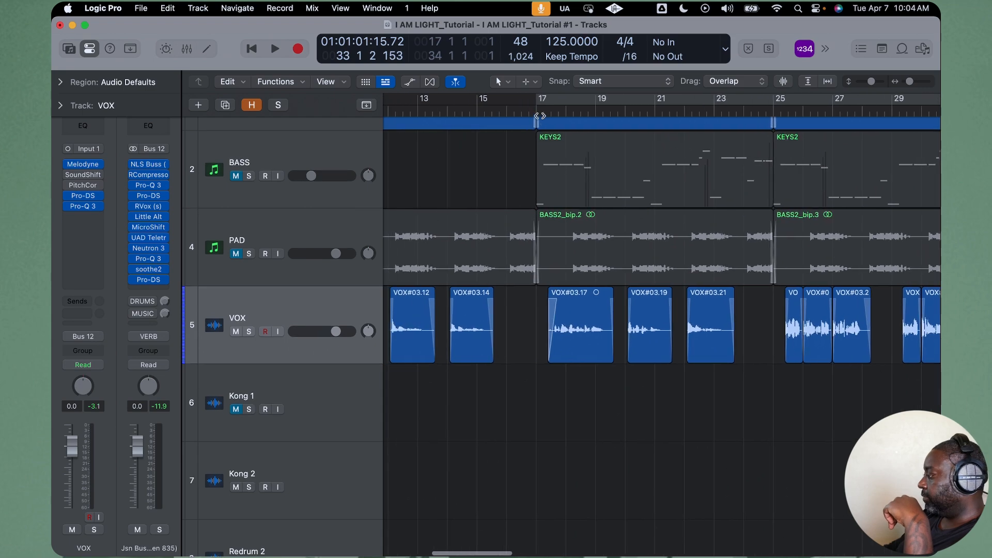
left_click(540, 116)
scroll(538, 231, "right", 3)
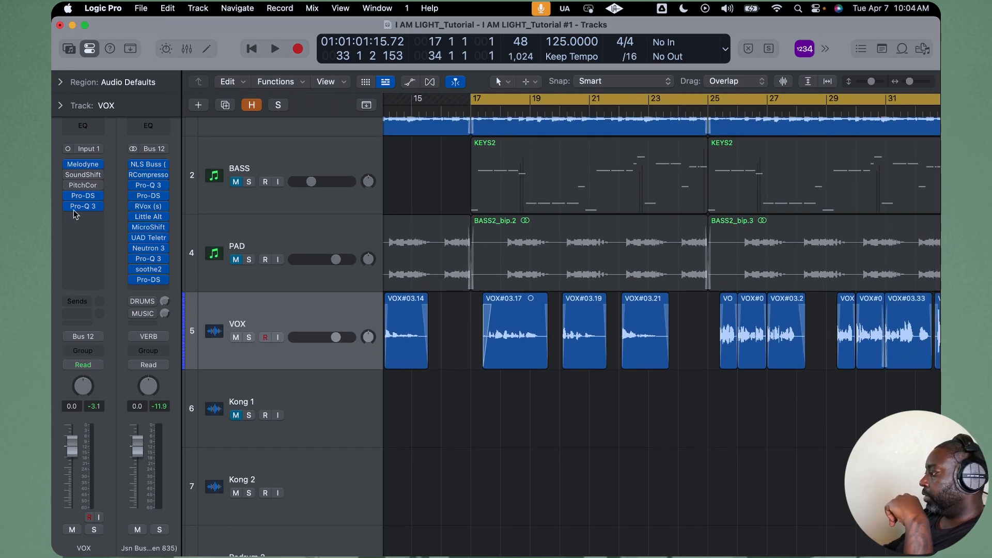
- Switch on Pitch Correction on the VOX track with its response at 0.00 ms, close it, and play the section from bar 17
left_click(84, 185)
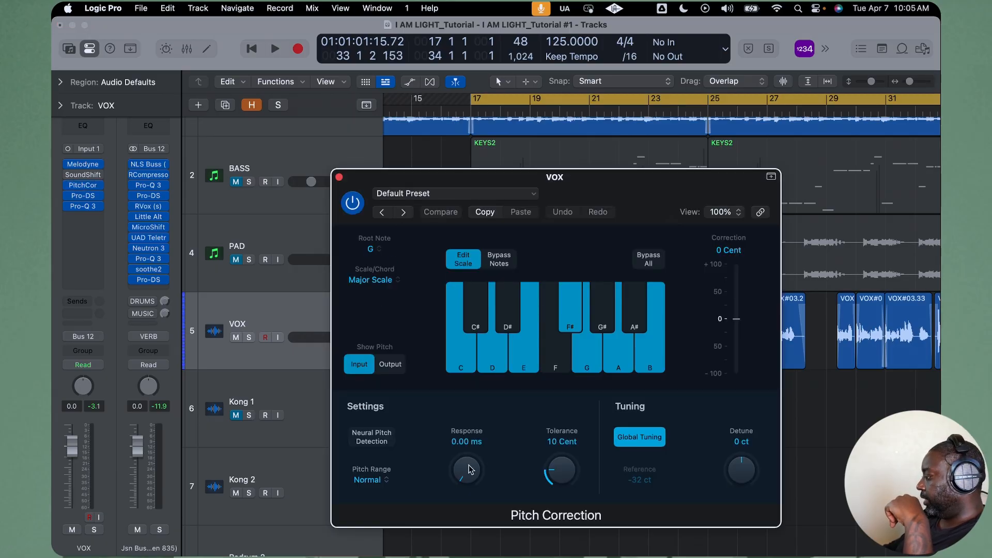
left_click_drag(470, 469, 478, 549)
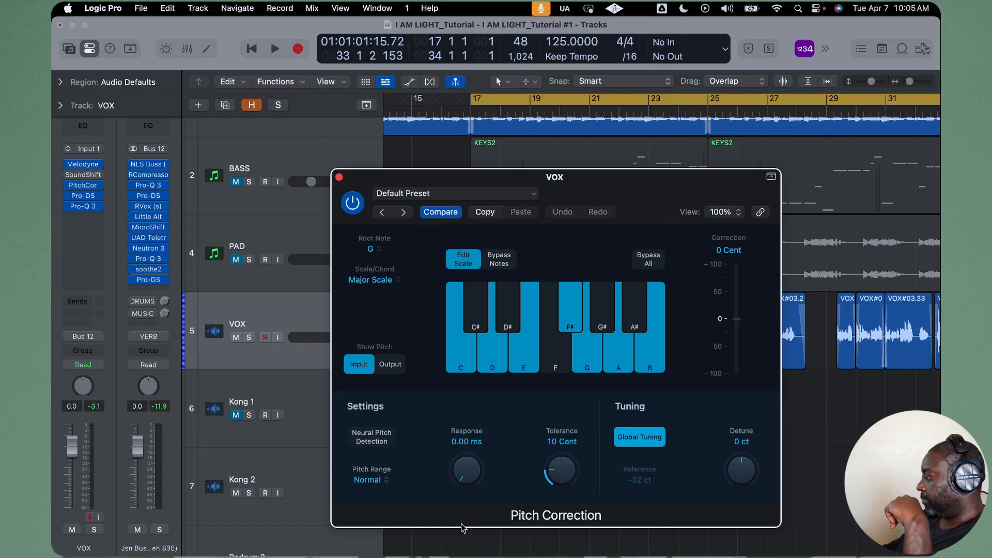
left_click(339, 178)
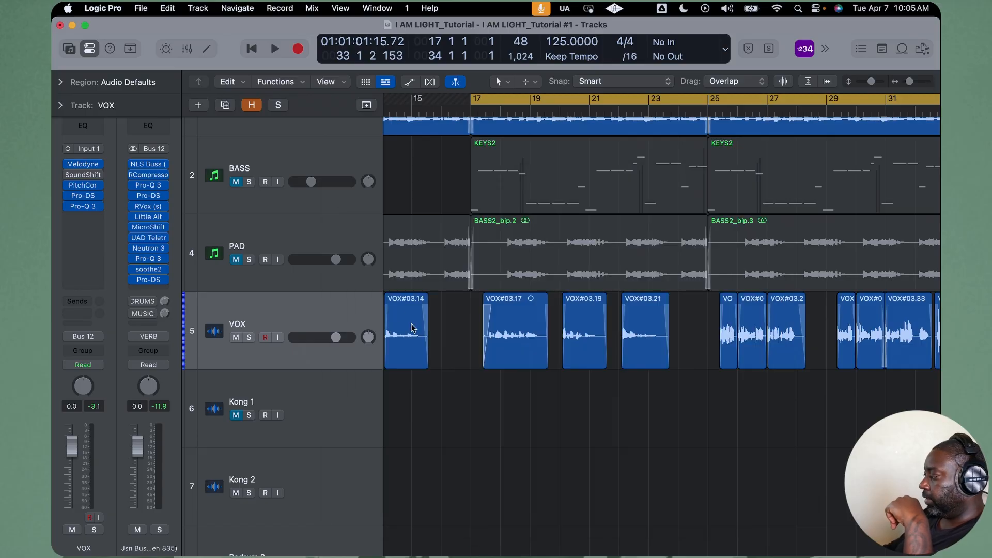
key("space")
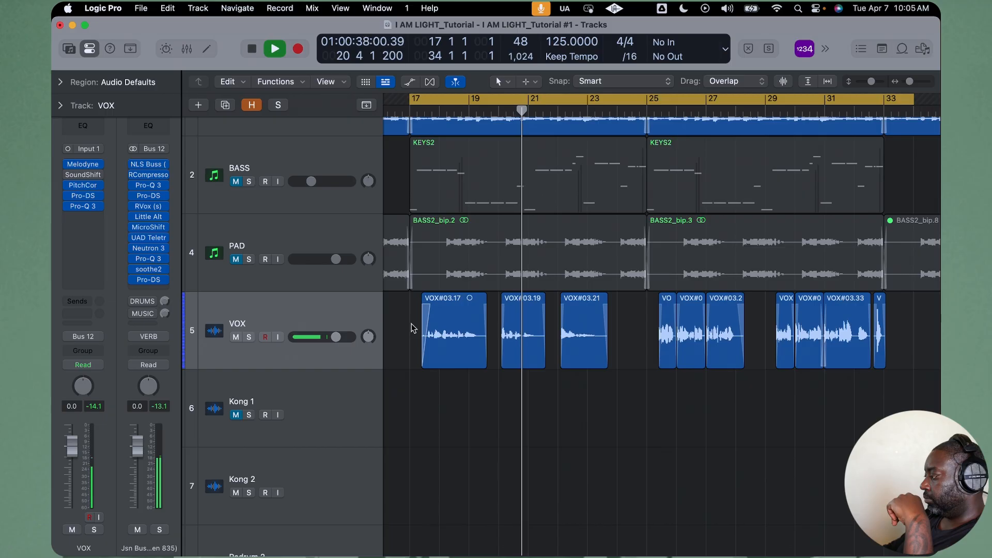
- Solo the VOX track and play its phrase from bar 22 with the cycle range turned off
left_click(249, 337)
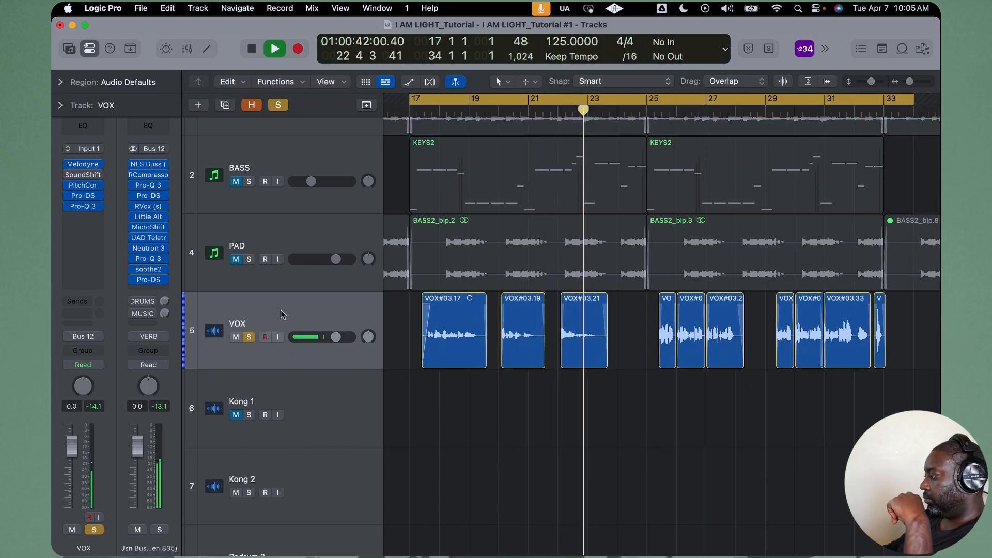
key("space")
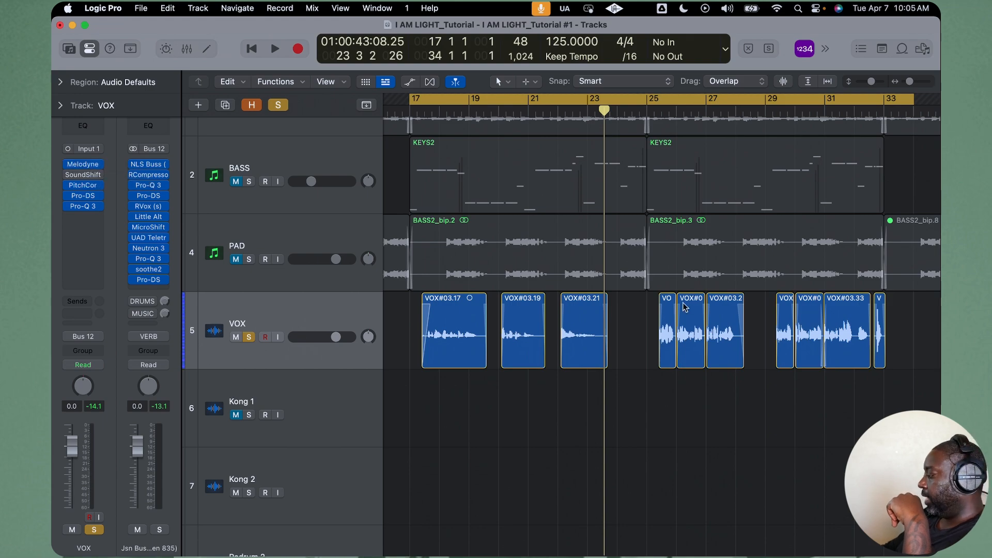
key("c")
left_click(569, 111)
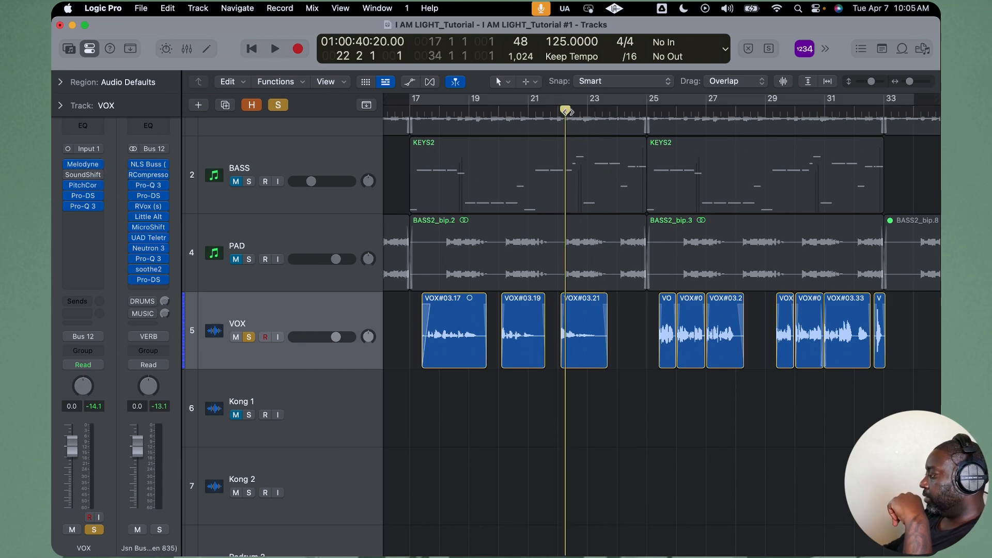
key("space")
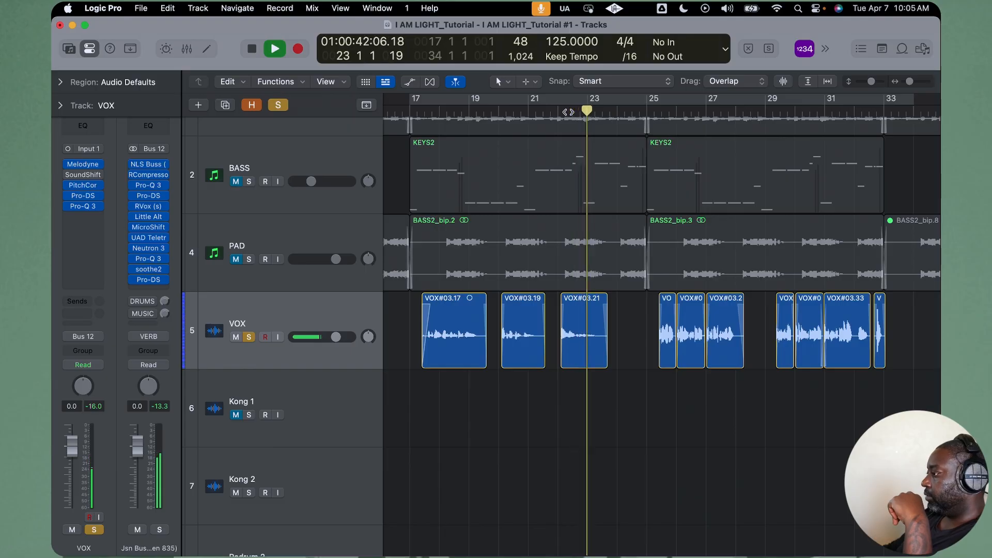
key("space")
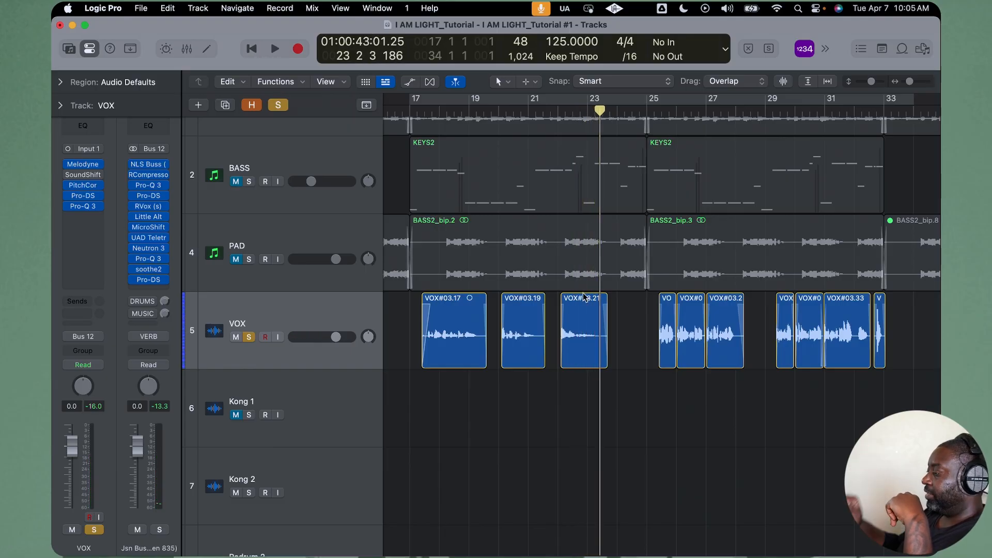
- Go back to bar 22 and replay the soloed vocal phrase leading into bar 23
key("comma")
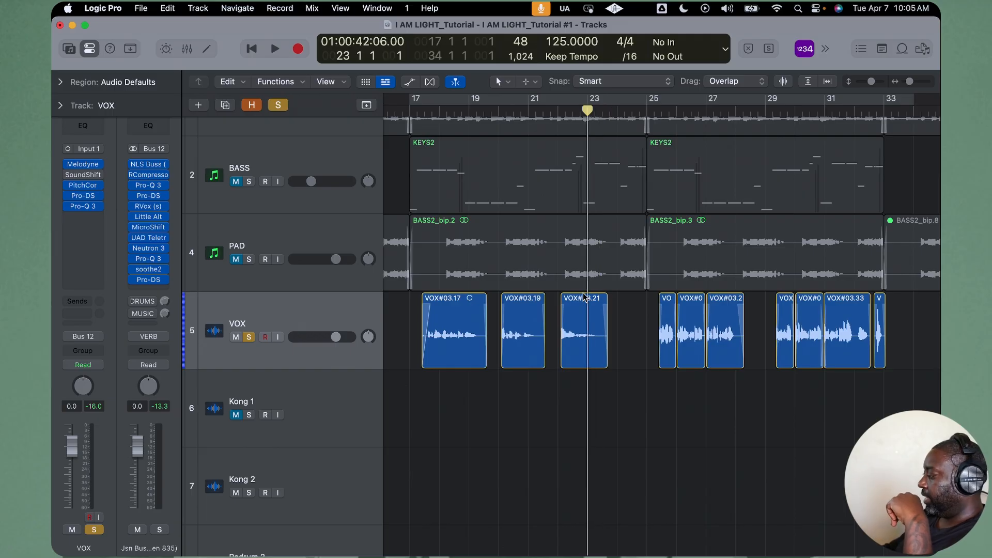
key("comma")
key("space")
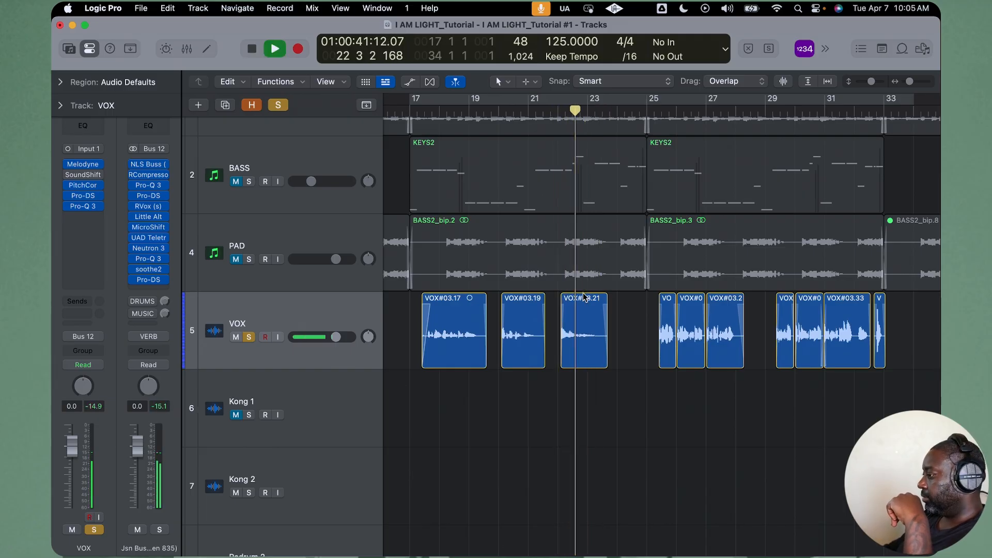
key("space")
key("comma")
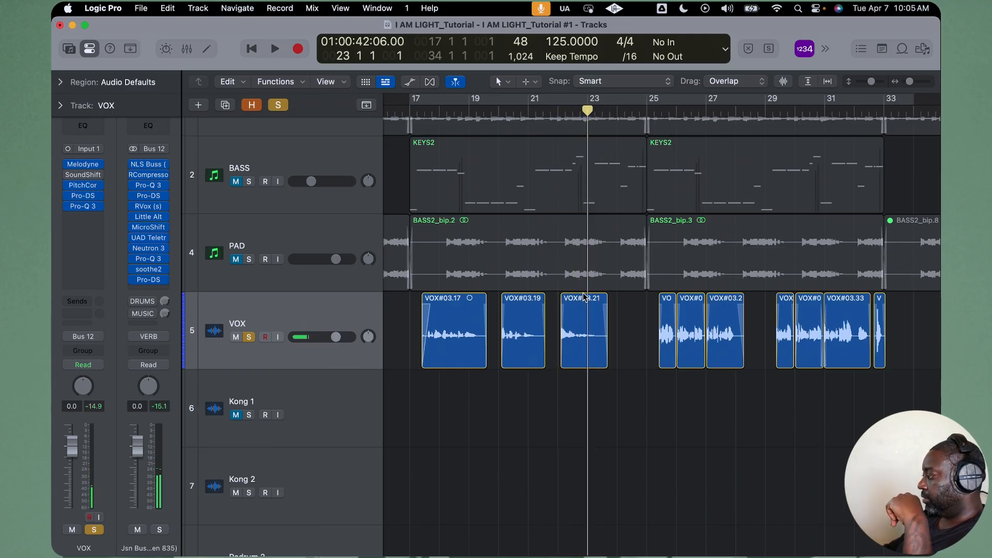
key("comma")
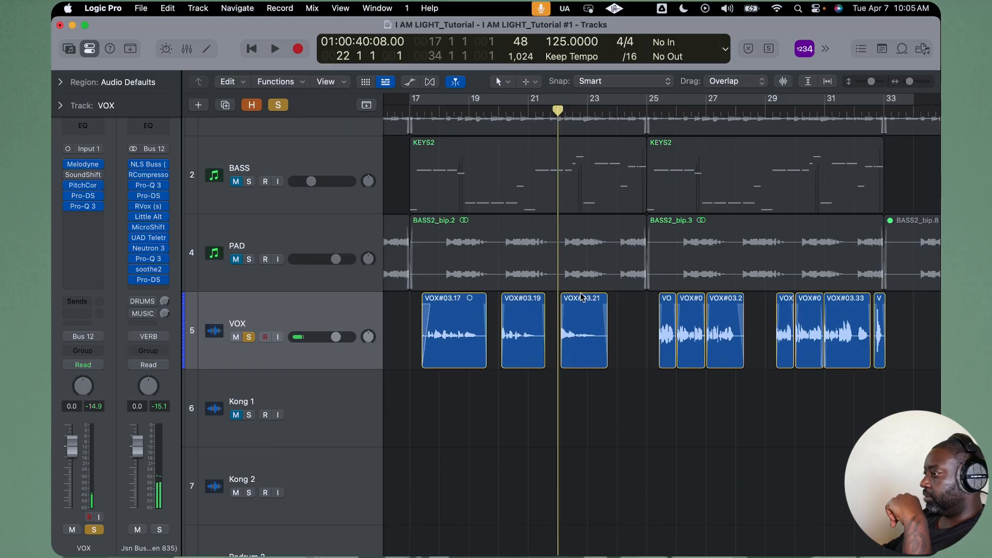
- Open Melodyne on the VOX track and play through the notes between bars 21 and 23
left_click(84, 164)
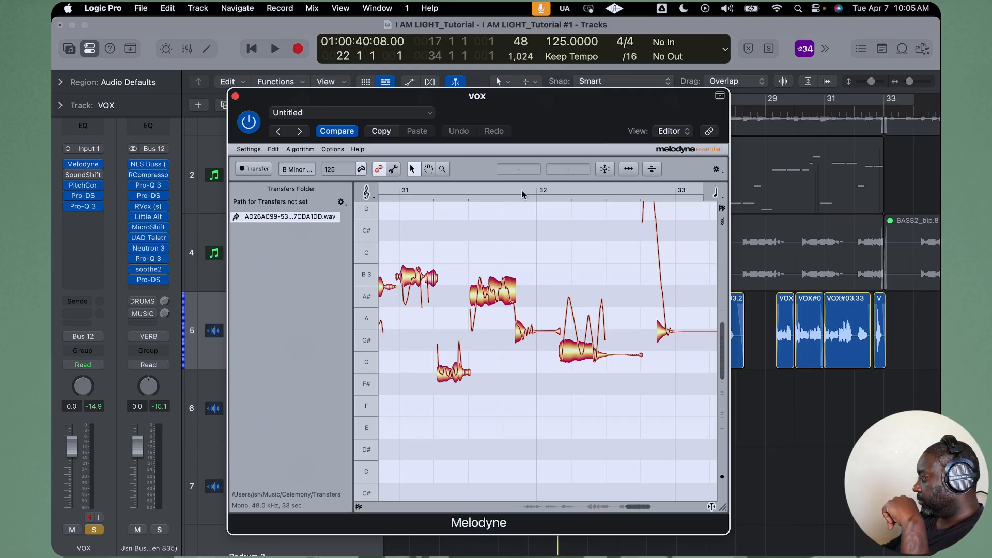
key("comma")
key("space")
key("space")
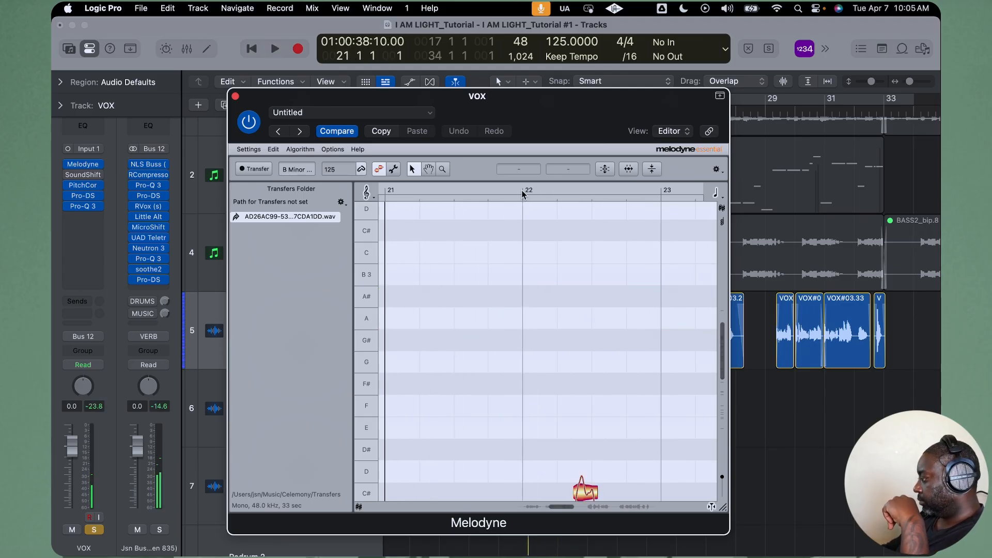
key("space")
scroll(614, 321, "down", 5)
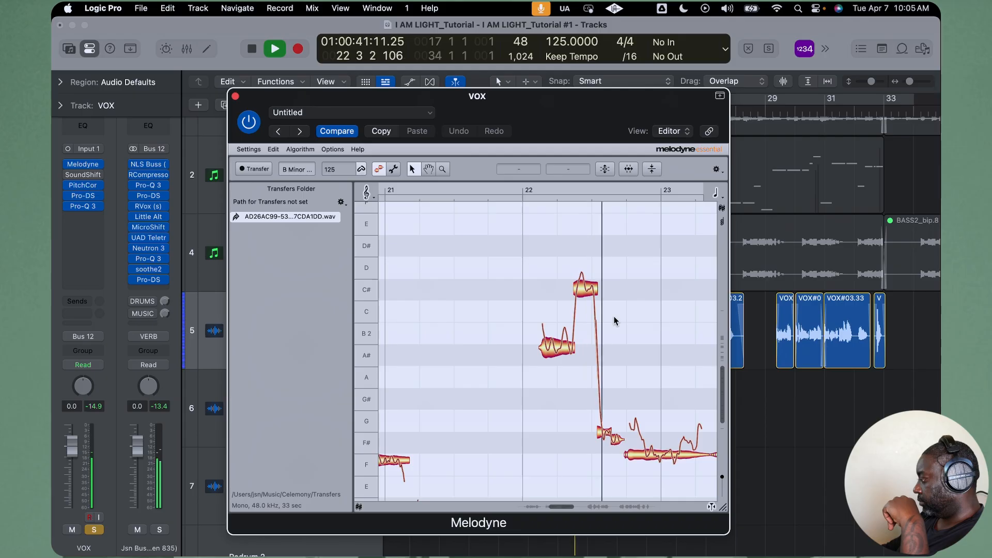
key("space")
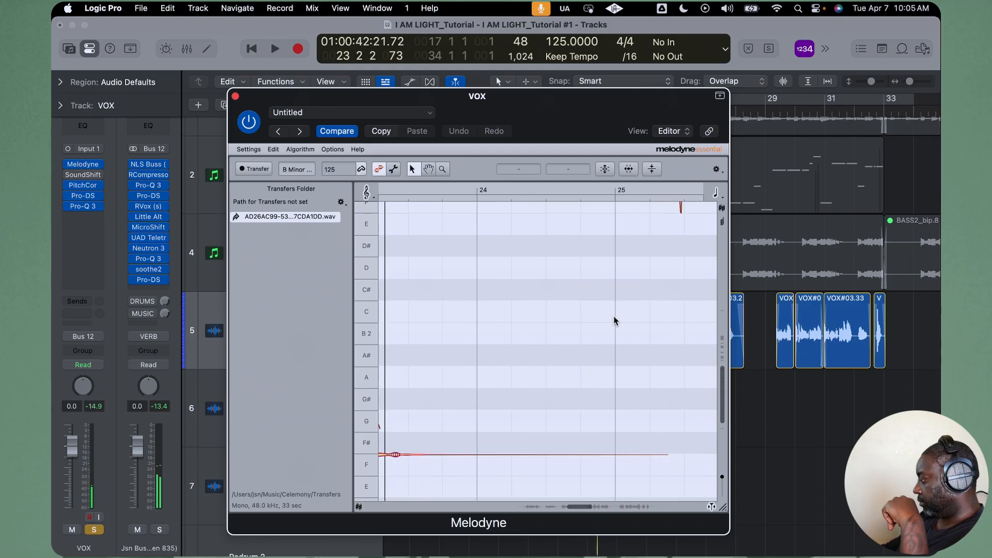
- Raise the long low note crossing bar 23 to F# 2 at -29 ct and check it by playback
scroll(614, 321, "left", 3)
scroll(613, 321, "left", 6)
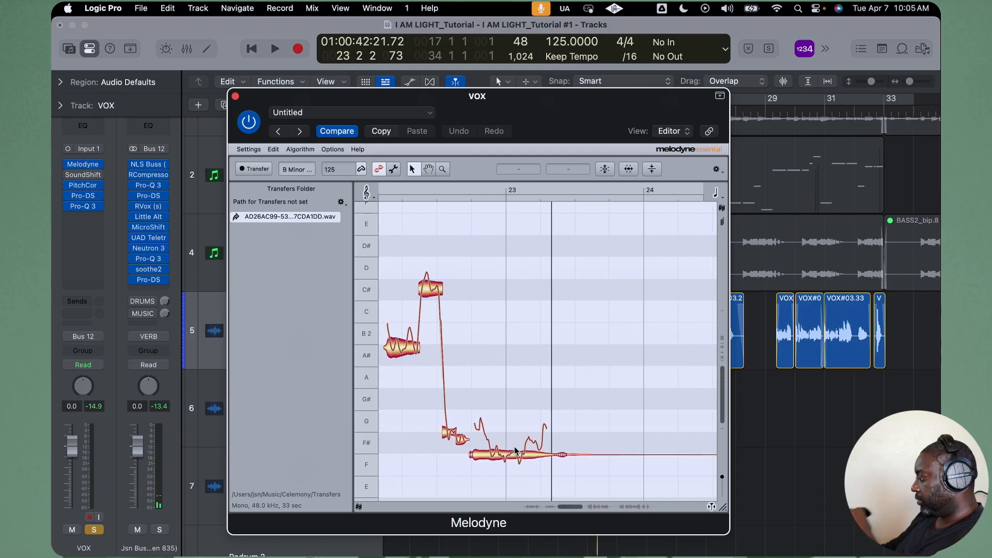
left_click_drag(505, 457, 508, 447)
key("space")
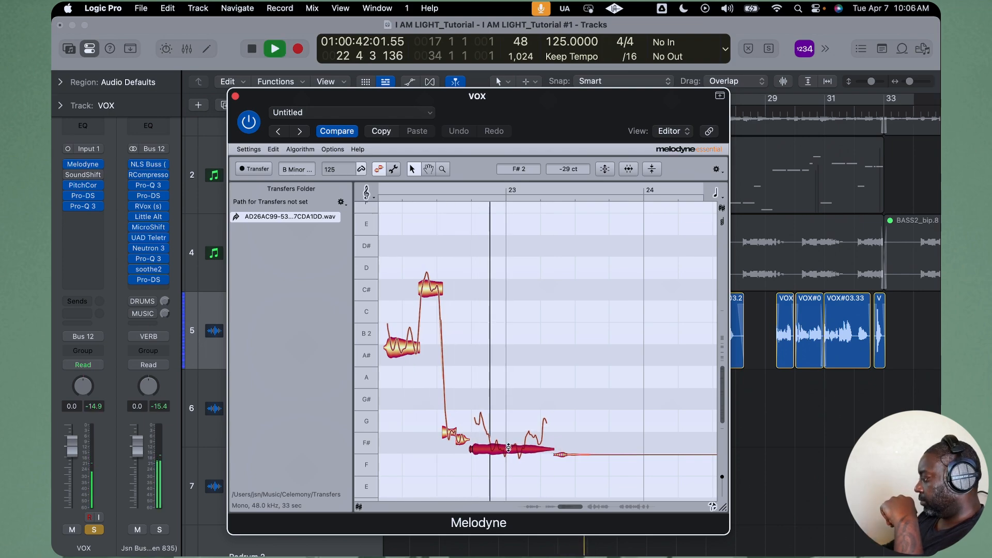
key("space")
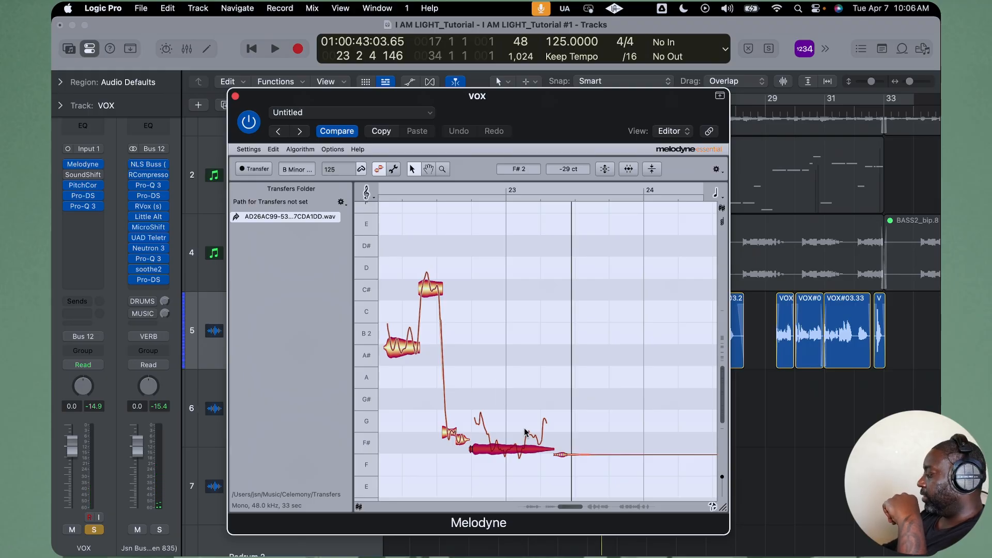
- Raise the short tail note after bar 23 to F# 2 at -23 ct and close the Melodyne editor
left_click(562, 456)
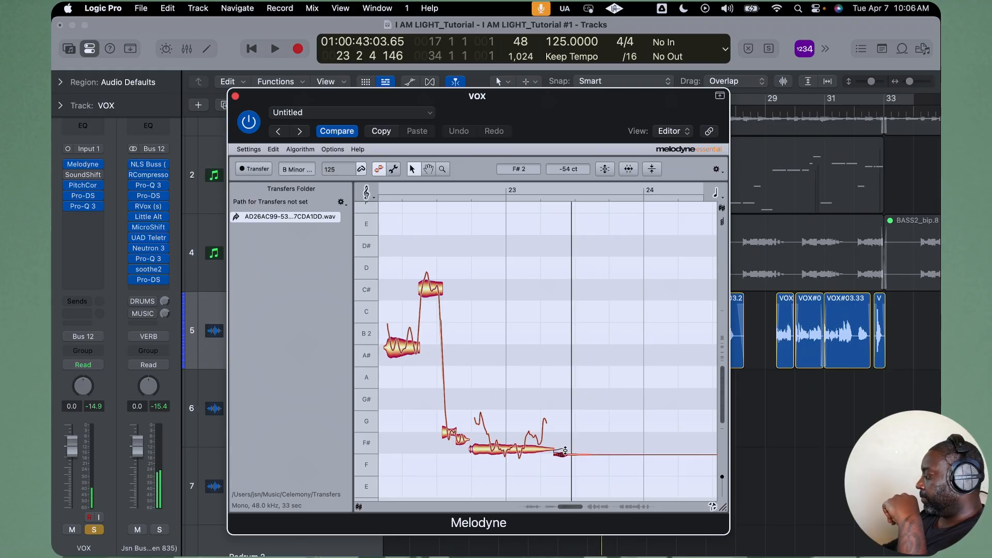
left_click_drag(564, 454, 564, 448)
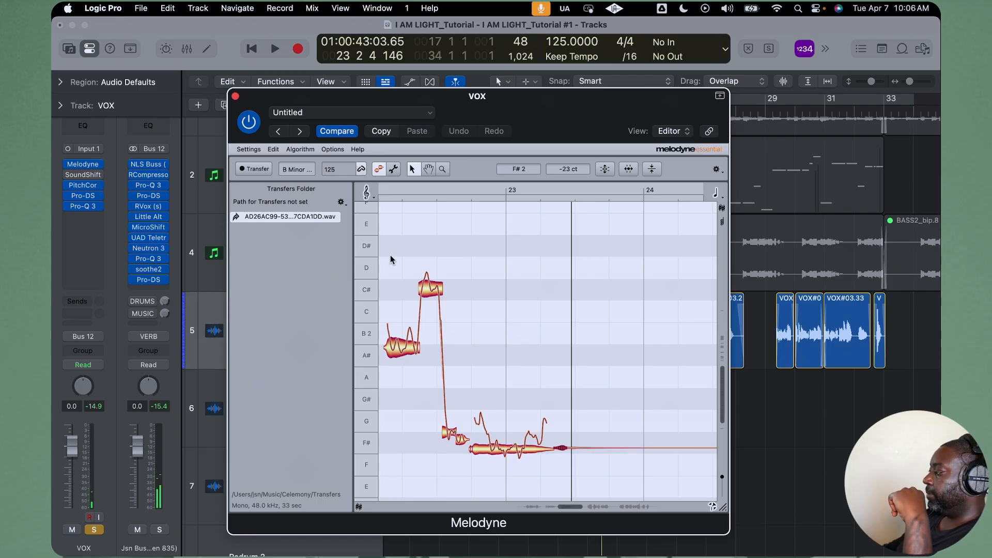
left_click(236, 97)
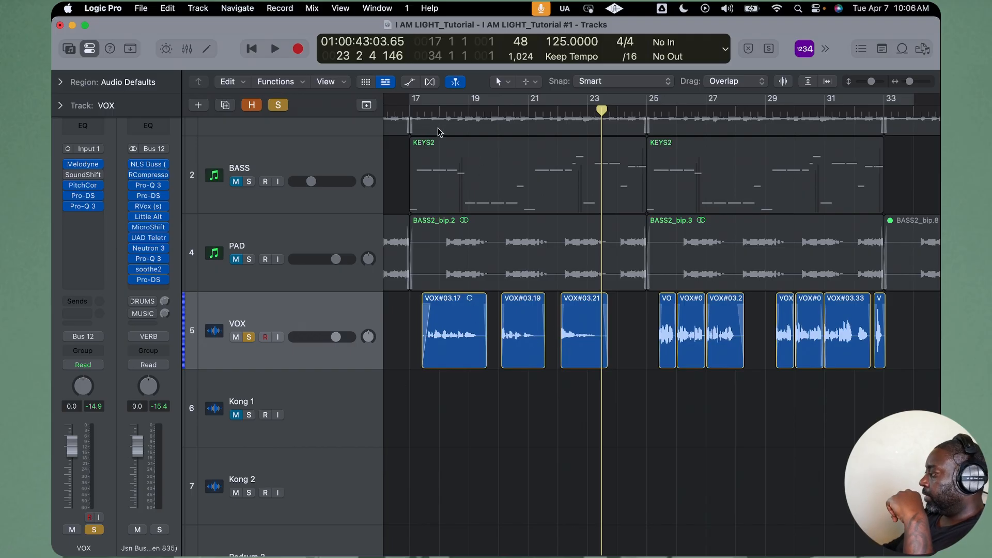
- Play the cycle range from bar 17 with Pitch Correction open on the VOX track, and close the plug-in
left_click(409, 111)
key("c")
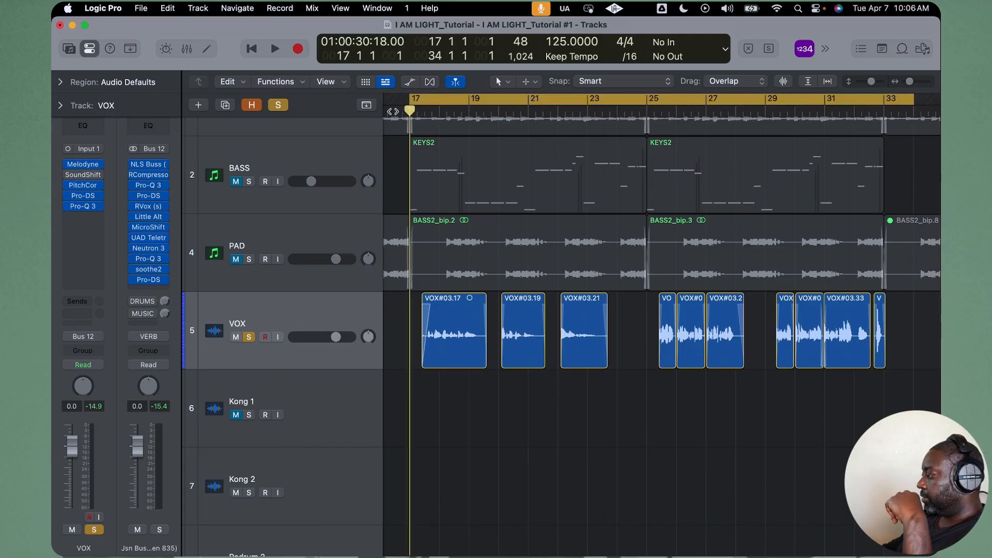
left_click(85, 185)
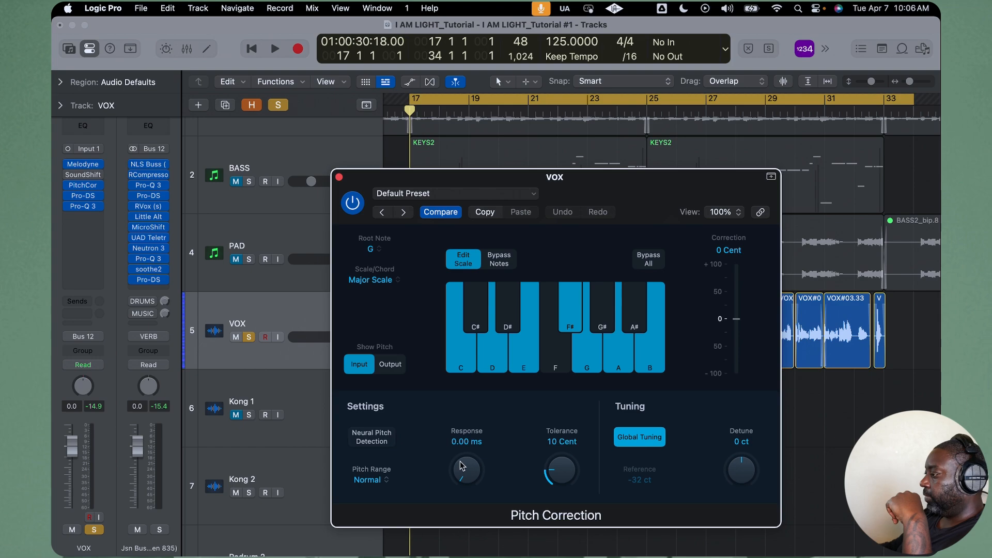
key("space")
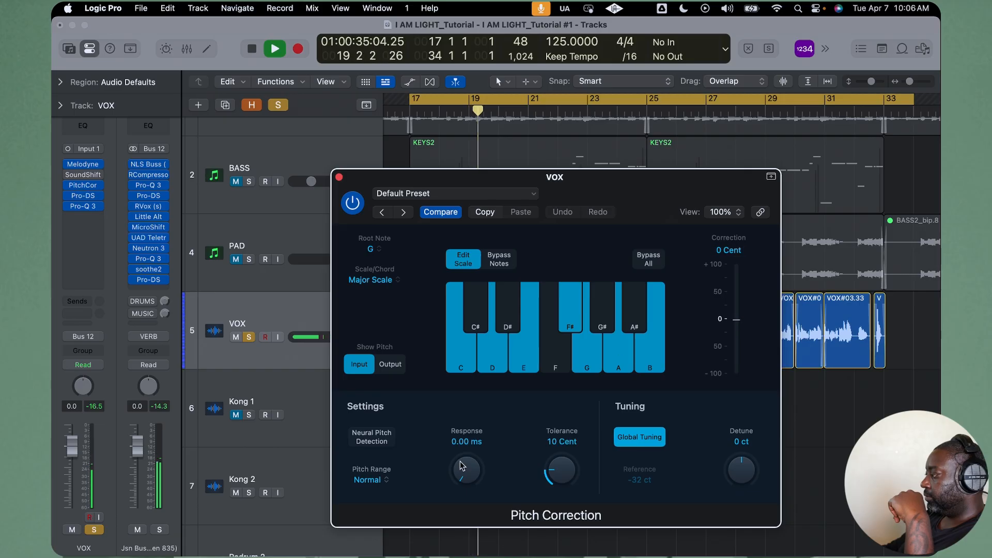
key("space")
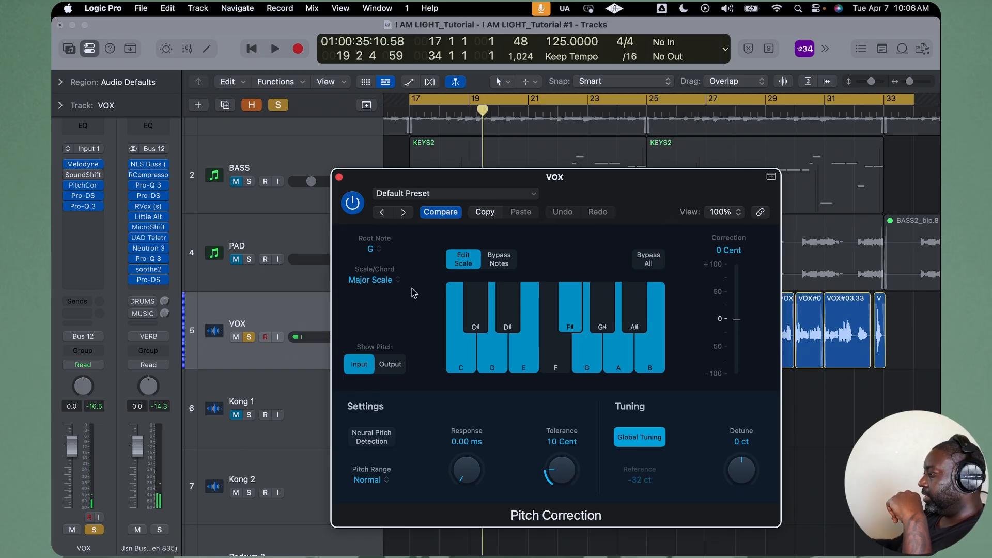
left_click_drag(442, 185, 495, 318)
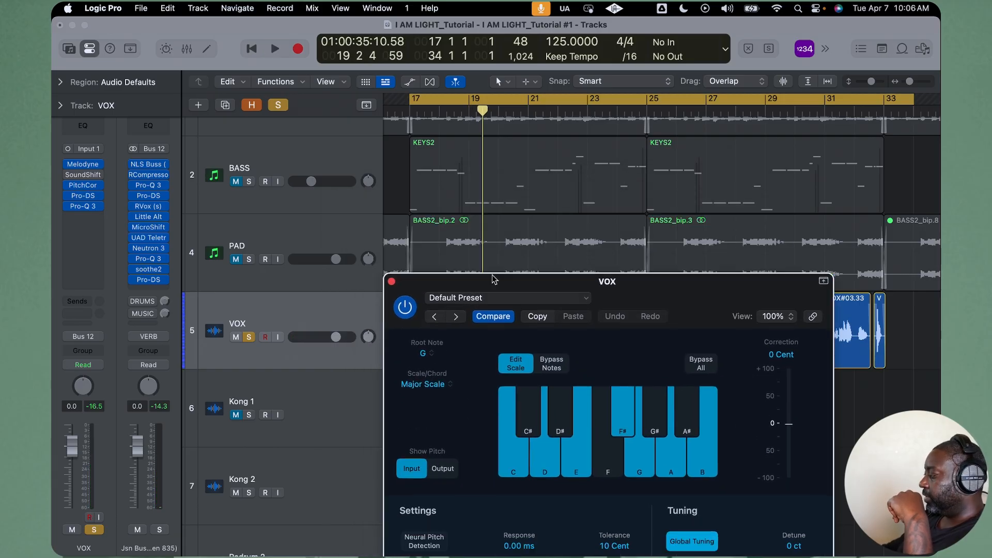
left_click(393, 277)
- In Melodyne, lower the two notes just after bar 19 to B 2 at -18 ct and G# 2 at -16 ct
left_click(75, 164)
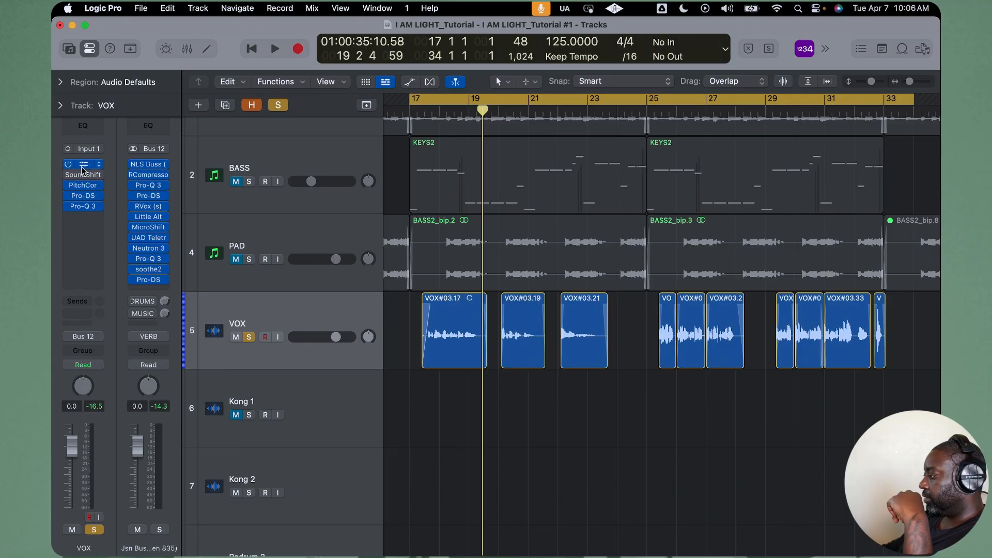
key("space")
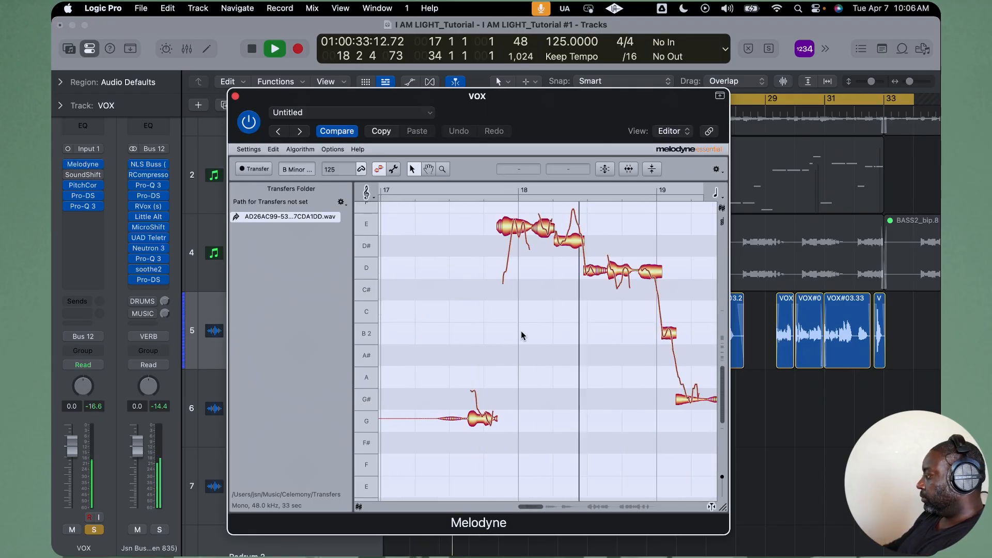
key("space")
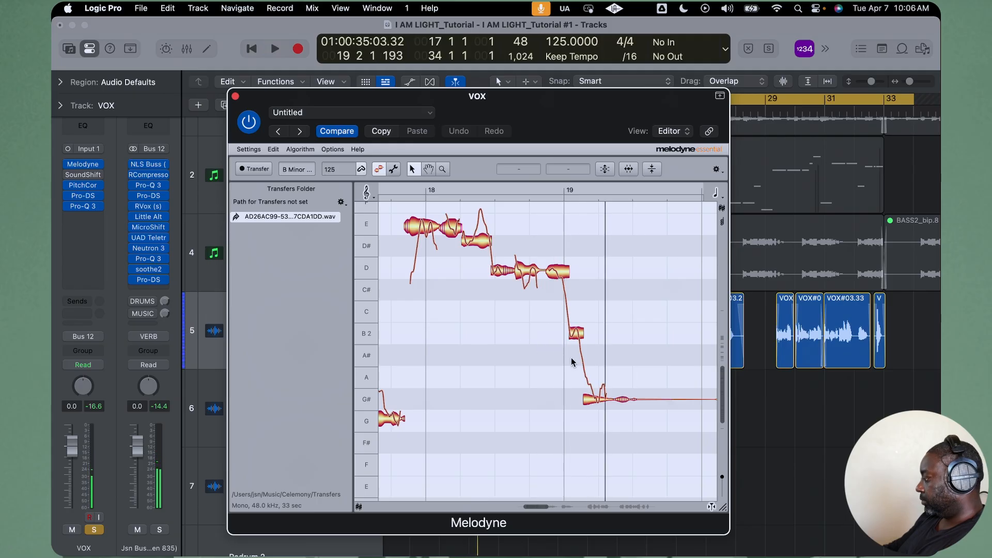
left_click(590, 402)
left_click_drag(592, 402, 592, 406)
left_click_drag(577, 333, 578, 335)
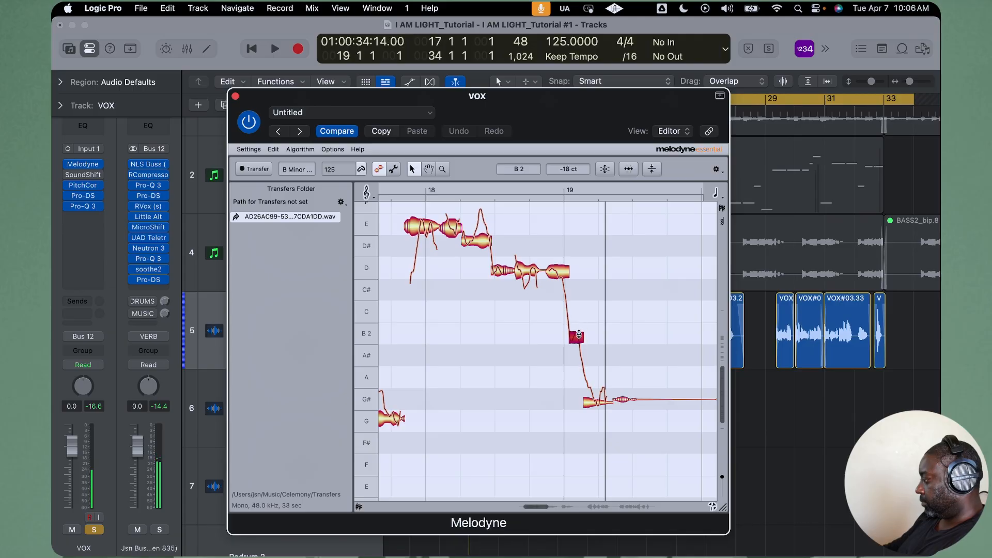
- Turn off the cycle range and play back the retuned notes after bar 19 in Melodyne
key("space")
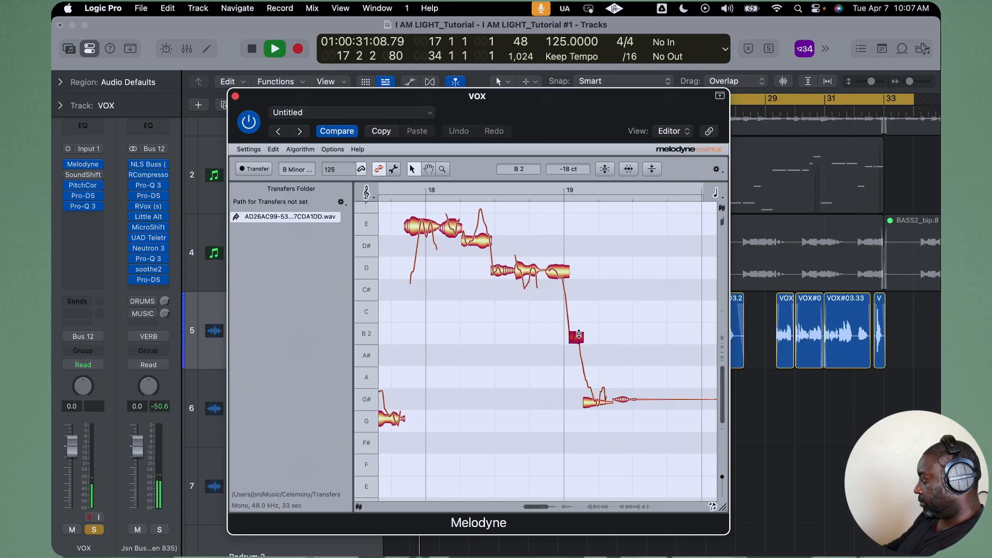
key("space")
left_click(870, 419)
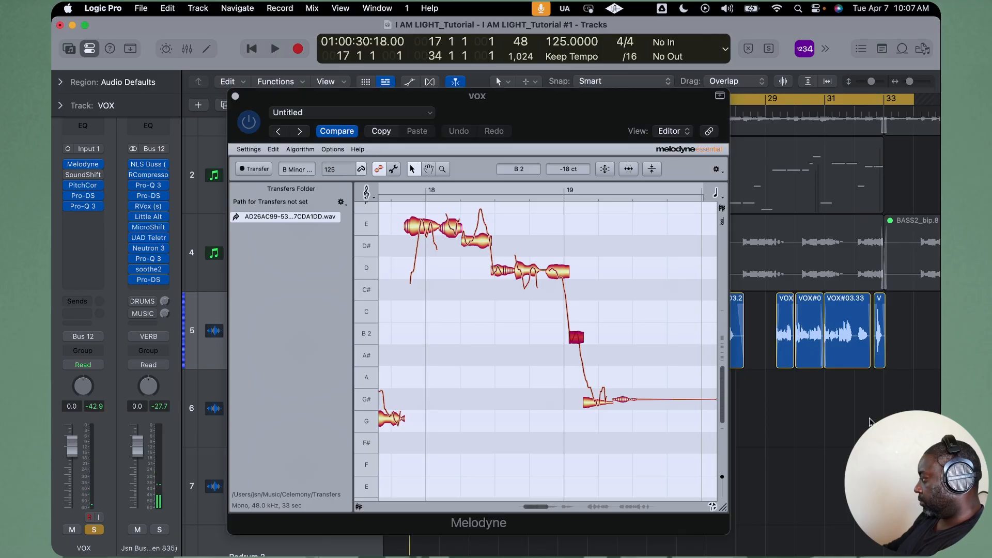
key("c")
left_click(590, 395)
key("comma")
key("period")
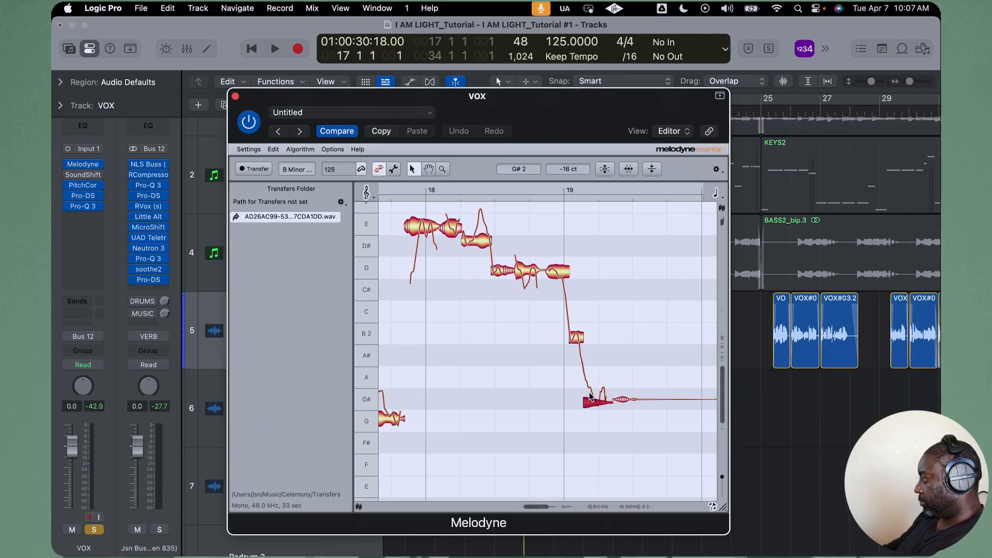
key("space")
key("space")
key("space")
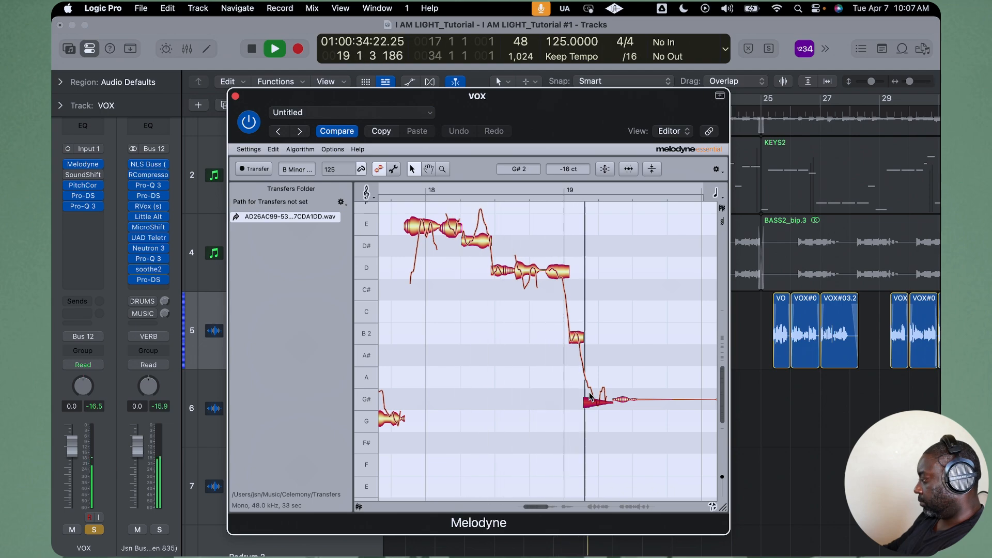
key("space")
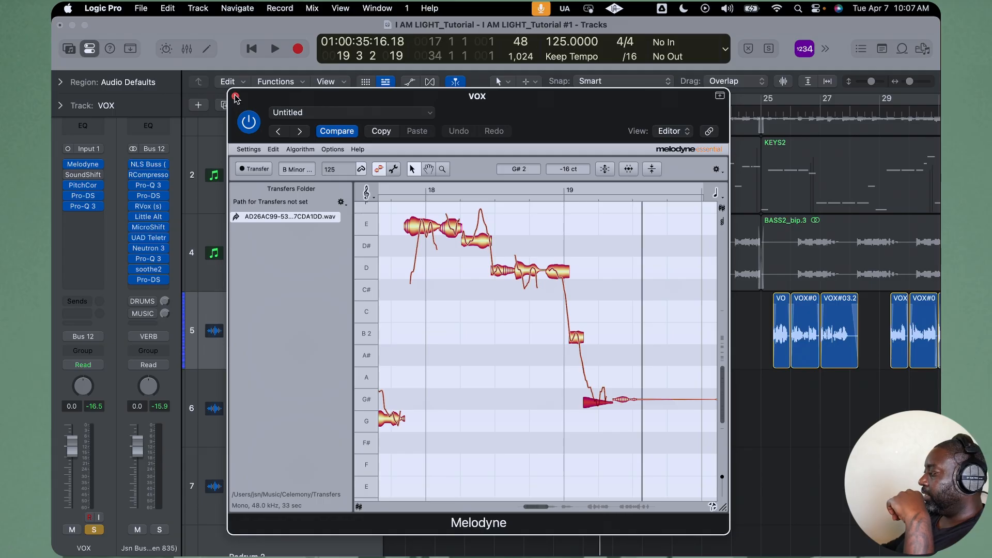
- Close Melodyne, open Pitch Correction on the VOX track, and set its Response to 36.5 ms
left_click(235, 96)
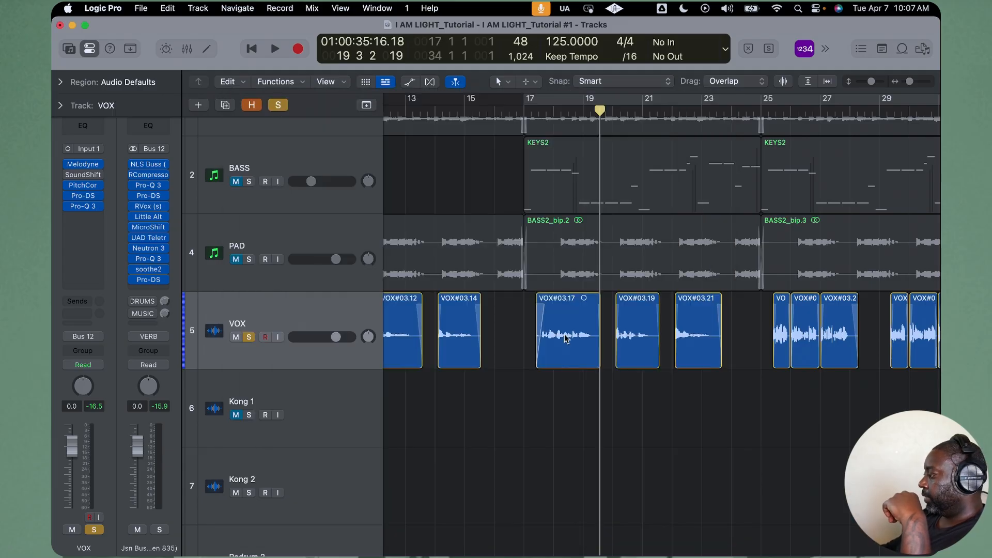
scroll(568, 339, "right", 3)
left_click(95, 187)
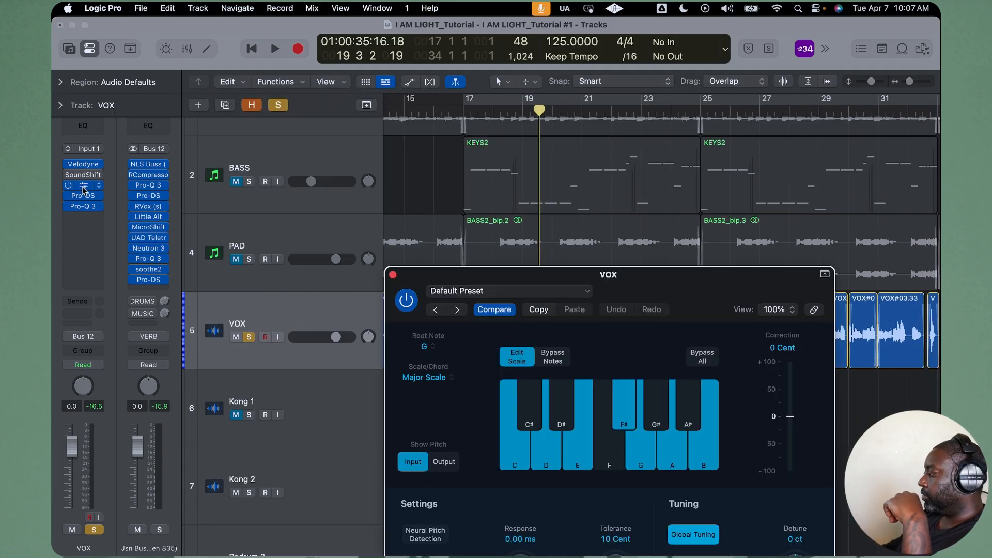
left_click_drag(648, 279, 625, 161)
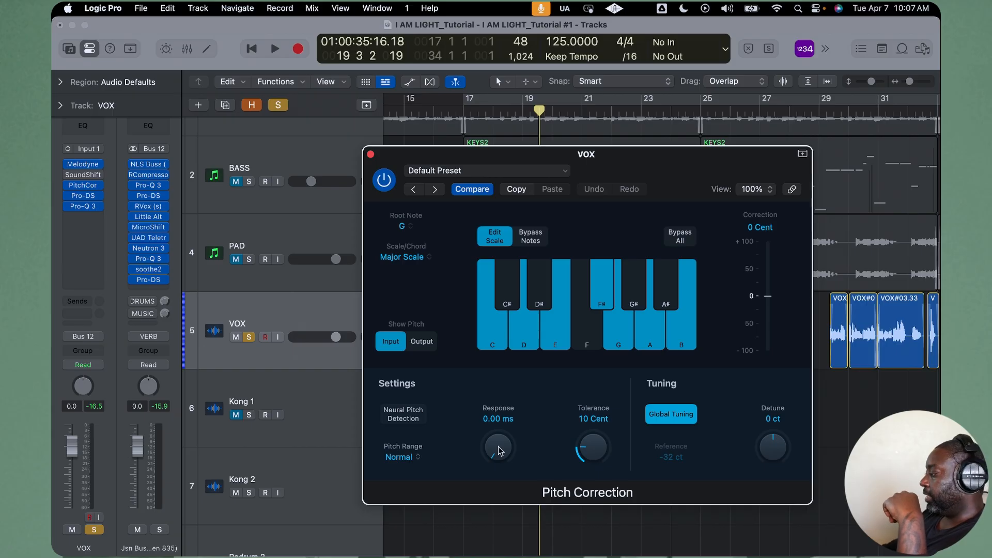
left_click_drag(498, 450, 505, 416)
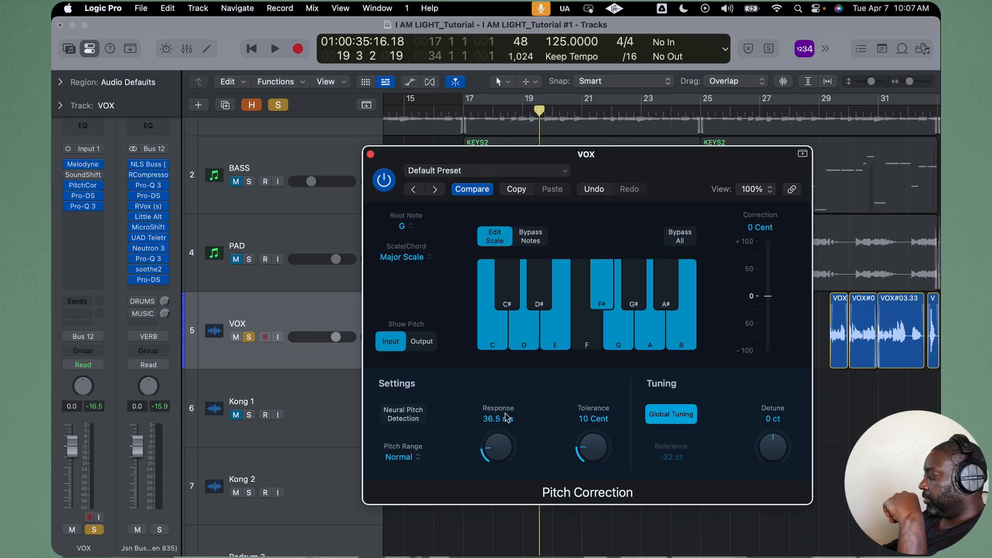
- Rewind to about bar 17 and play the soloed vocal phrase past bar 19 to check the slower Response
key("comma")
key("comma")
key("comma")
key("space")
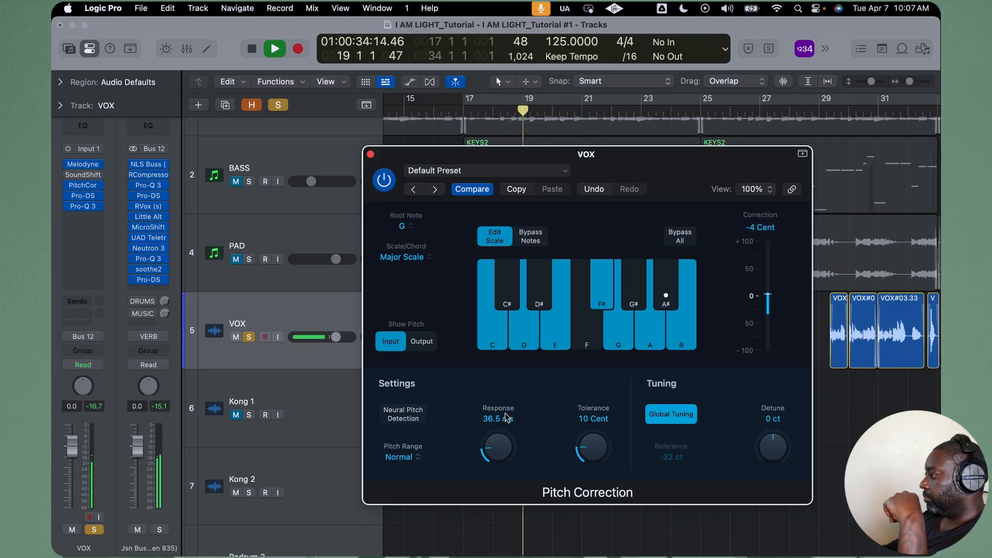
key("space")
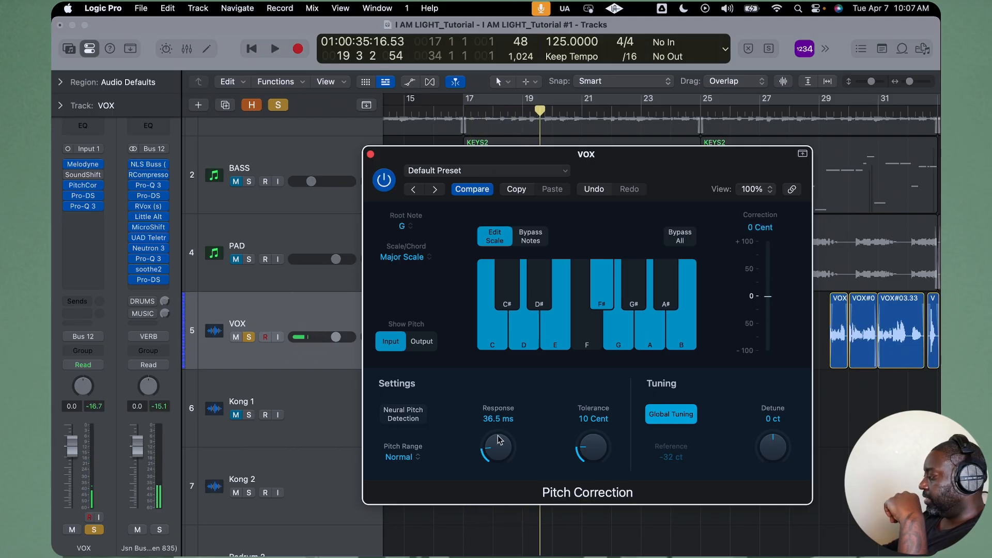
- Raise the Pitch Correction Response to 62.6 ms and replay the vocal phrase from bar 17 past bar 19
left_click_drag(499, 440, 500, 426)
key("space")
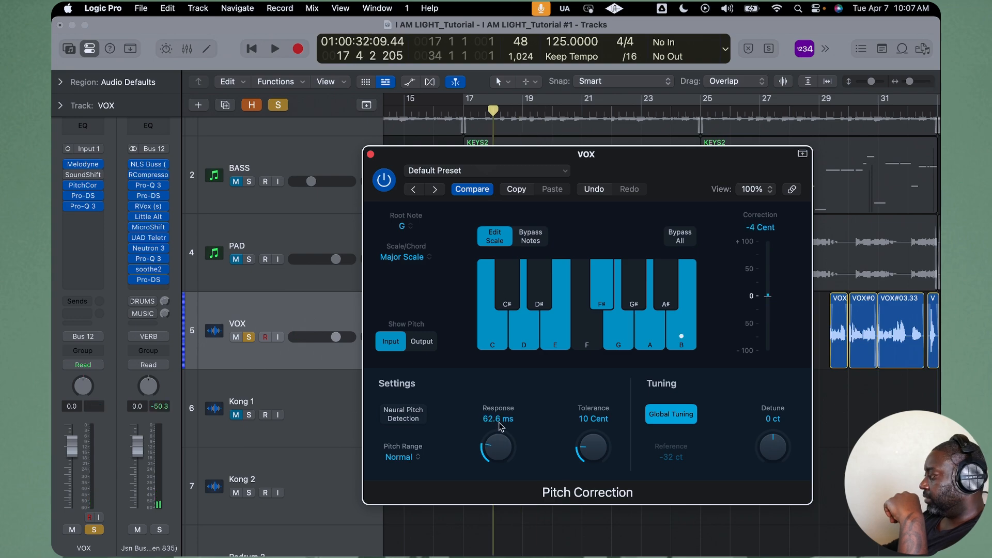
key("space")
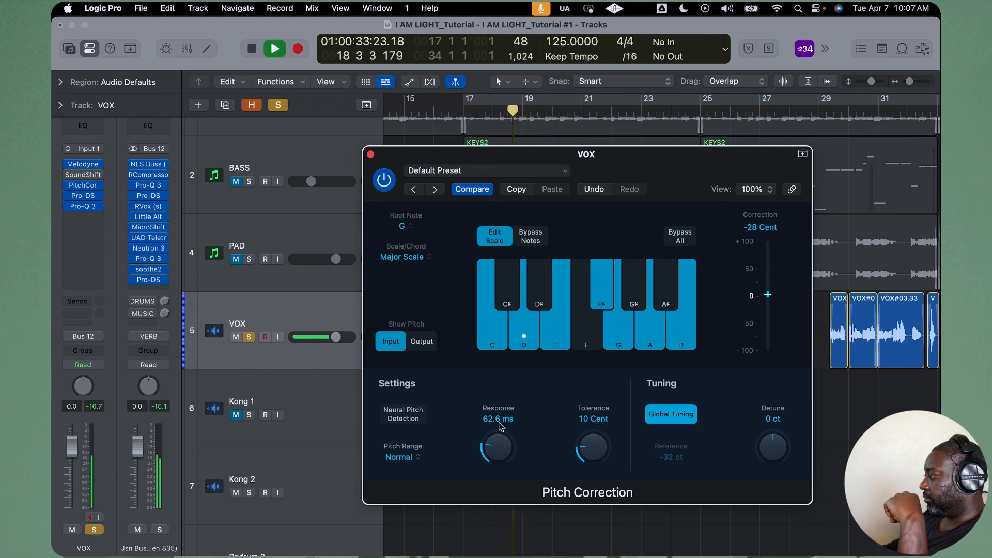
key("space")
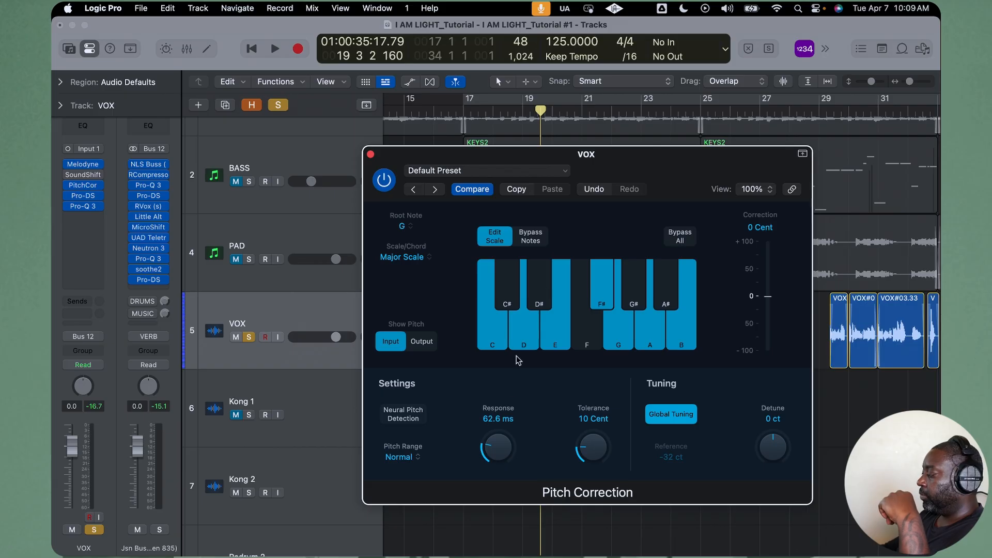
- Set the Pitch Correction Response to about 48 ms and close the plug-in
left_click_drag(497, 448, 499, 454)
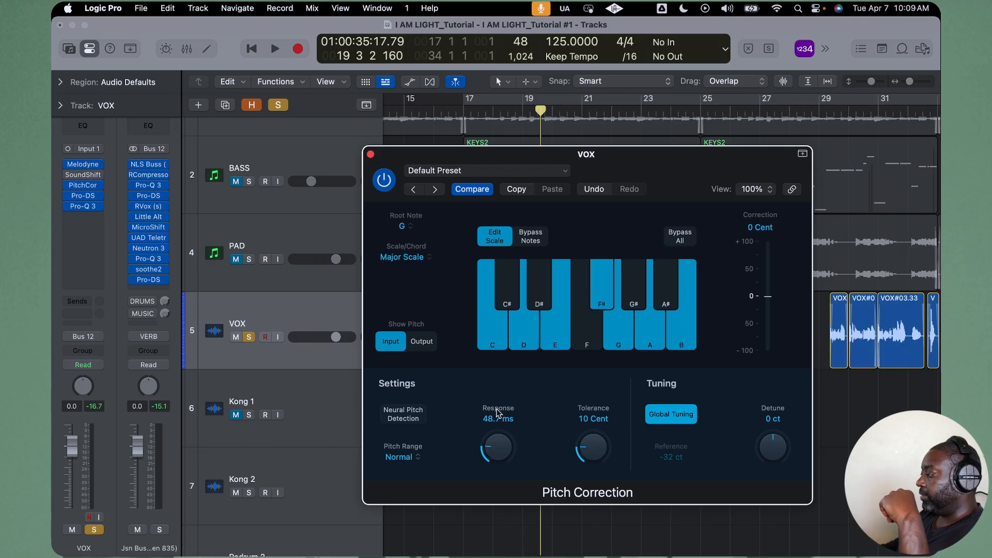
left_click(370, 155)
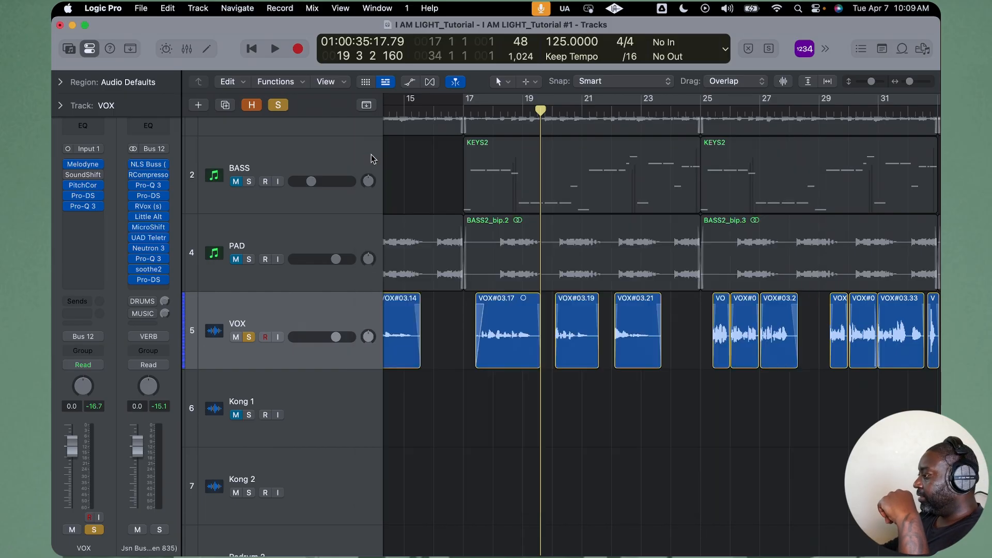